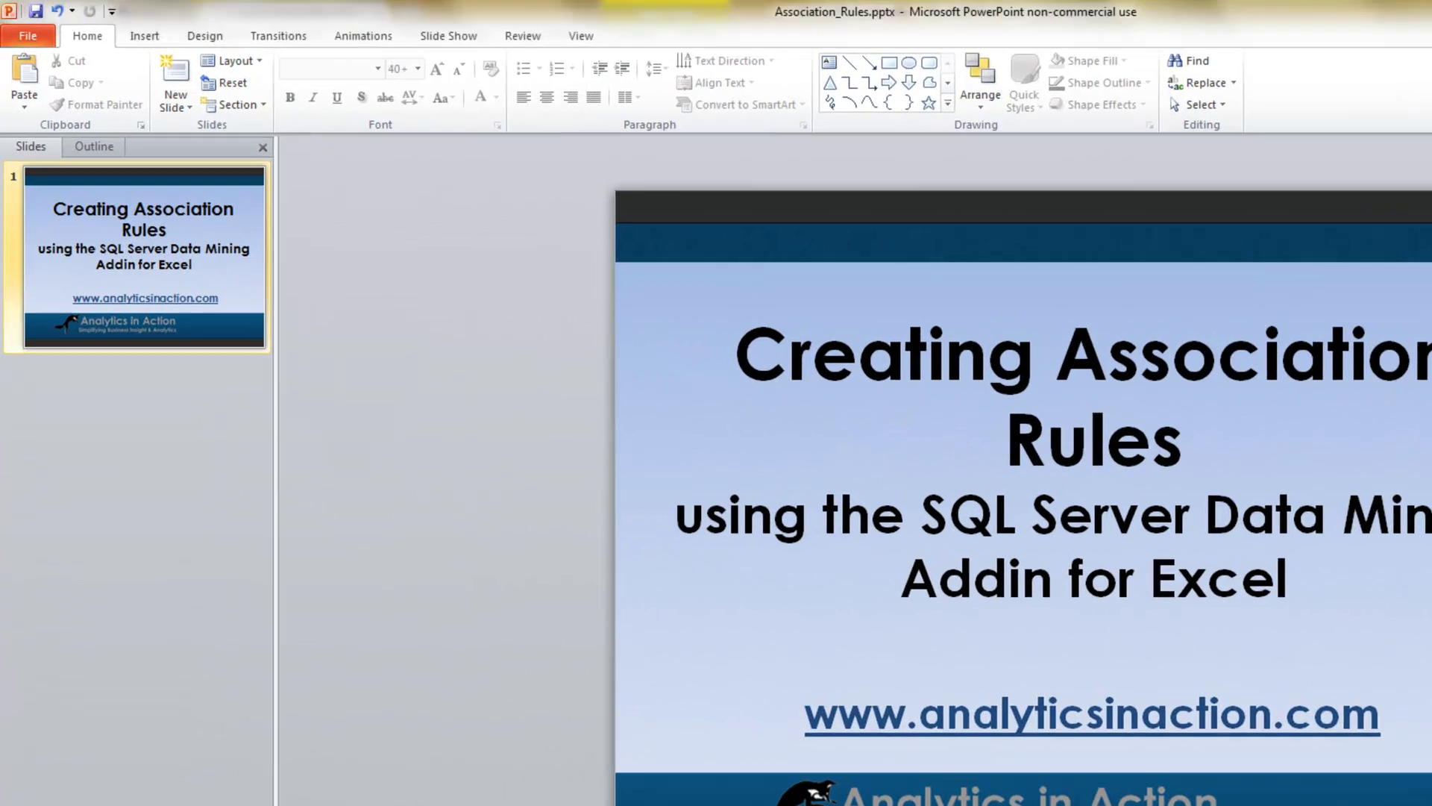
click(205, 790)
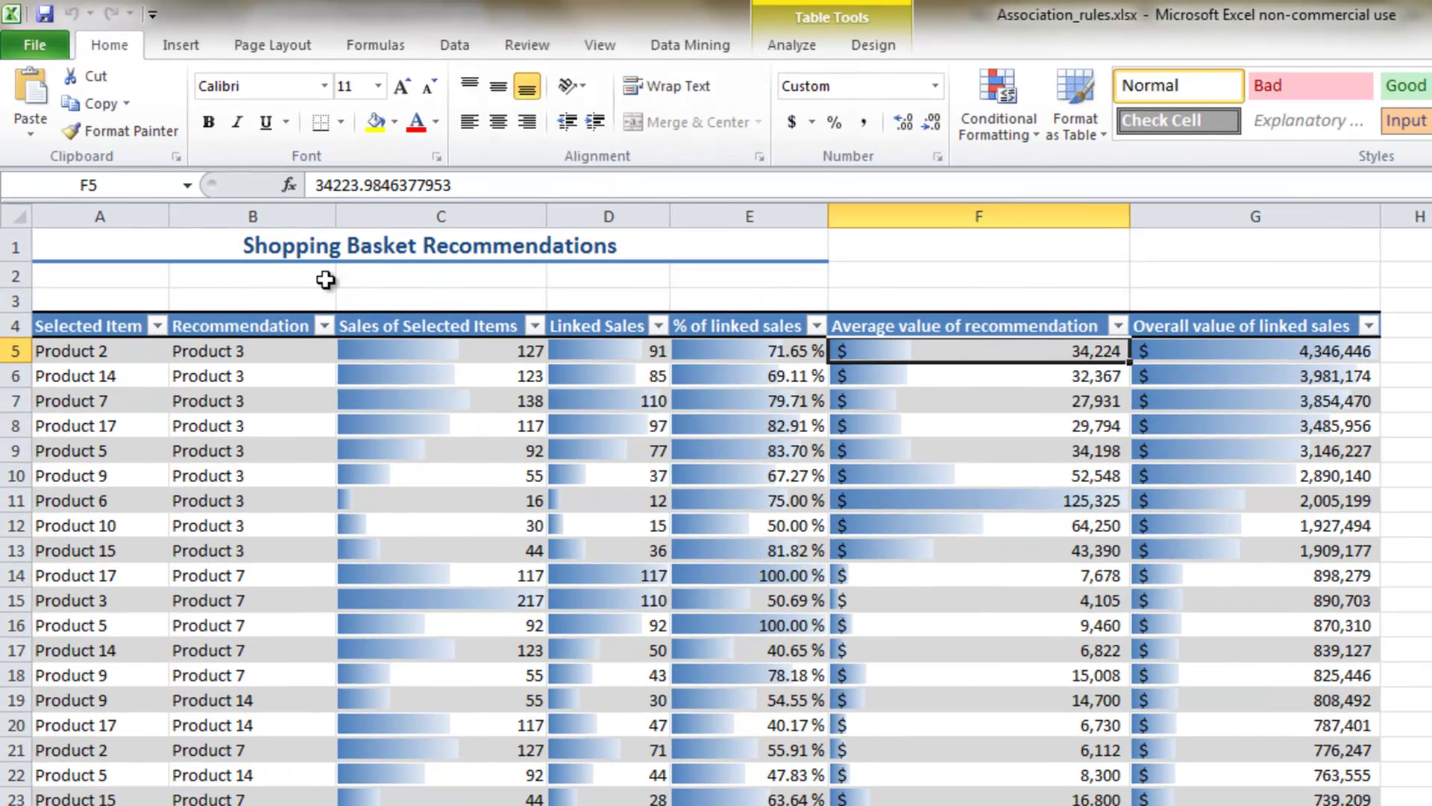
click(66, 352)
click(95, 448)
click(70, 361)
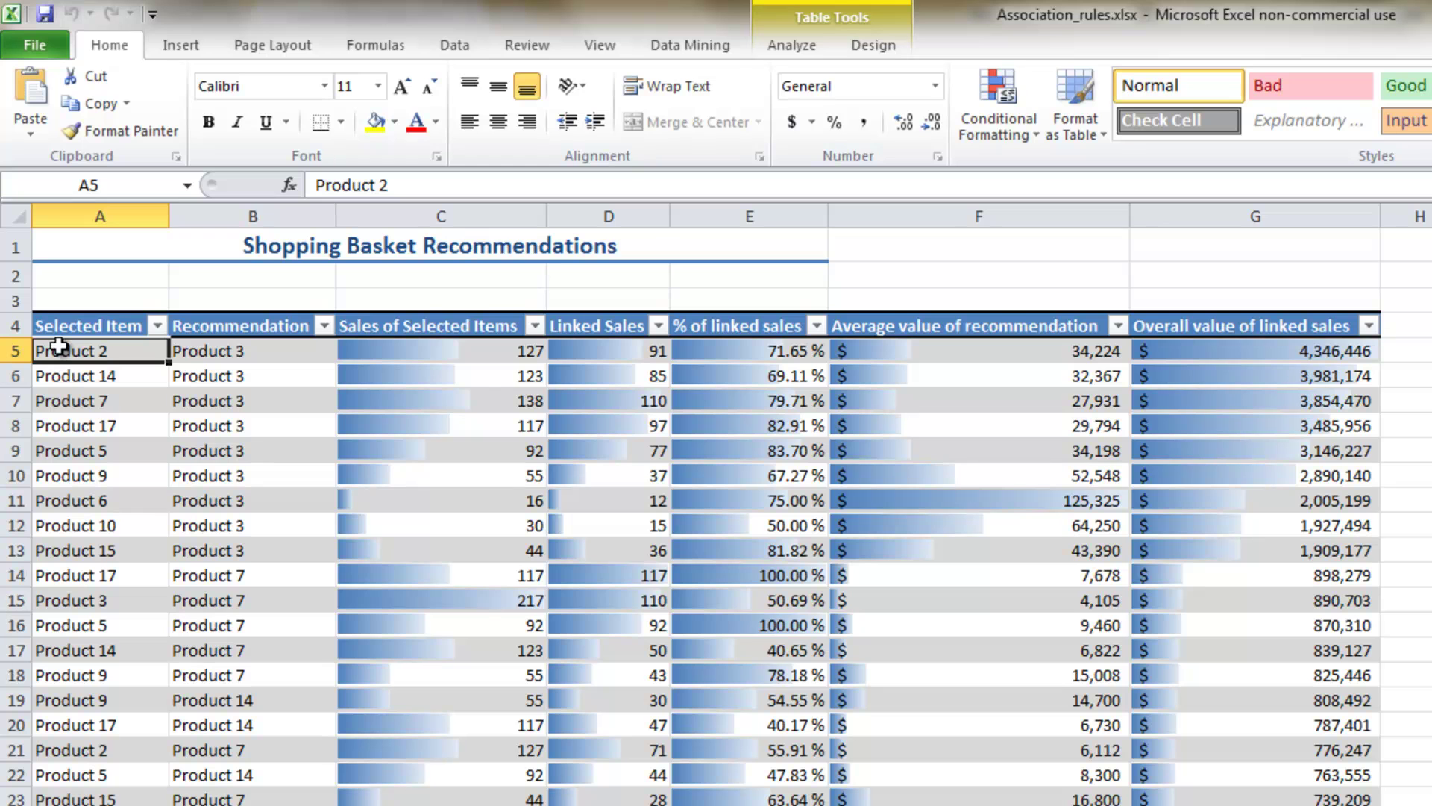
drag(61, 351, 1427, 354)
click(1427, 354)
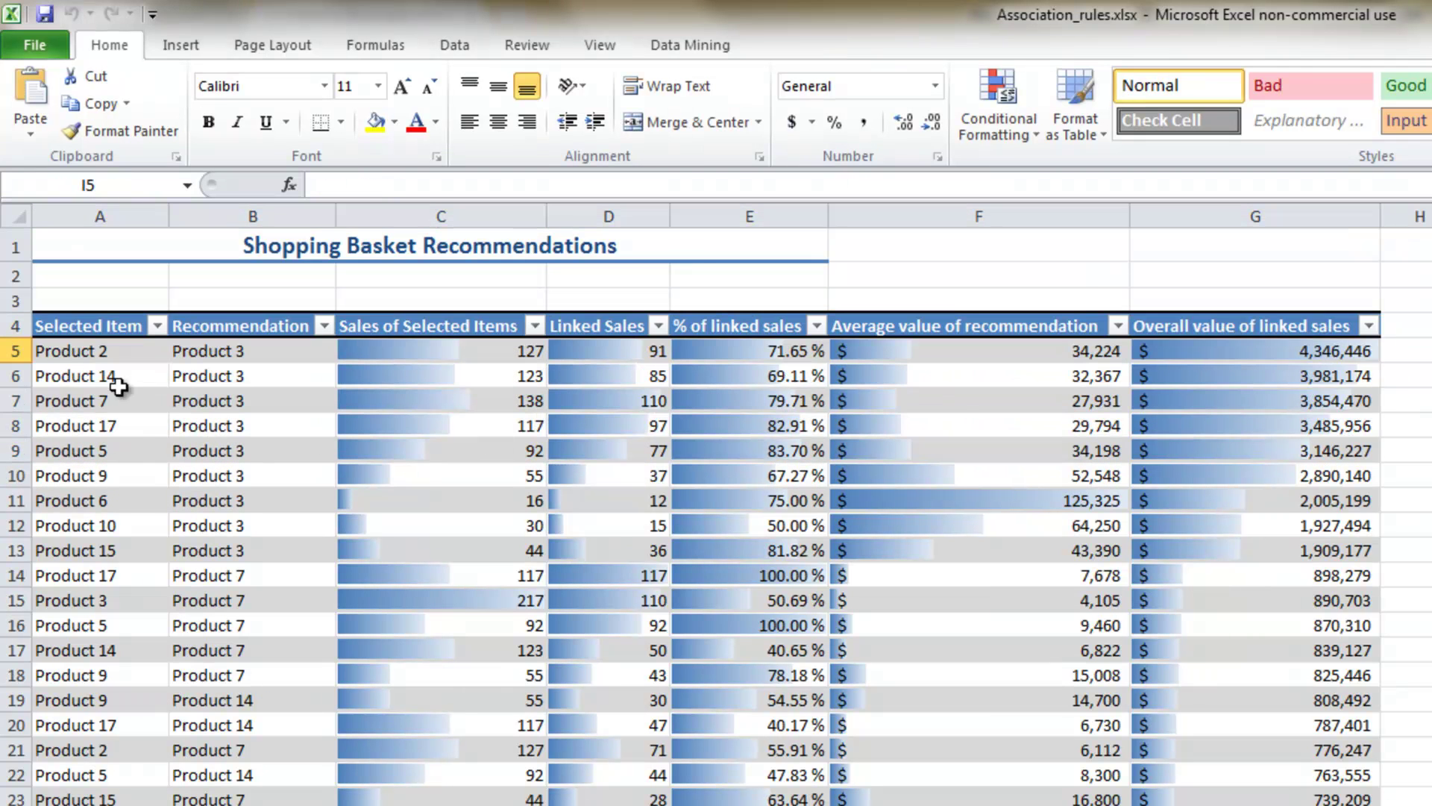
click(74, 357)
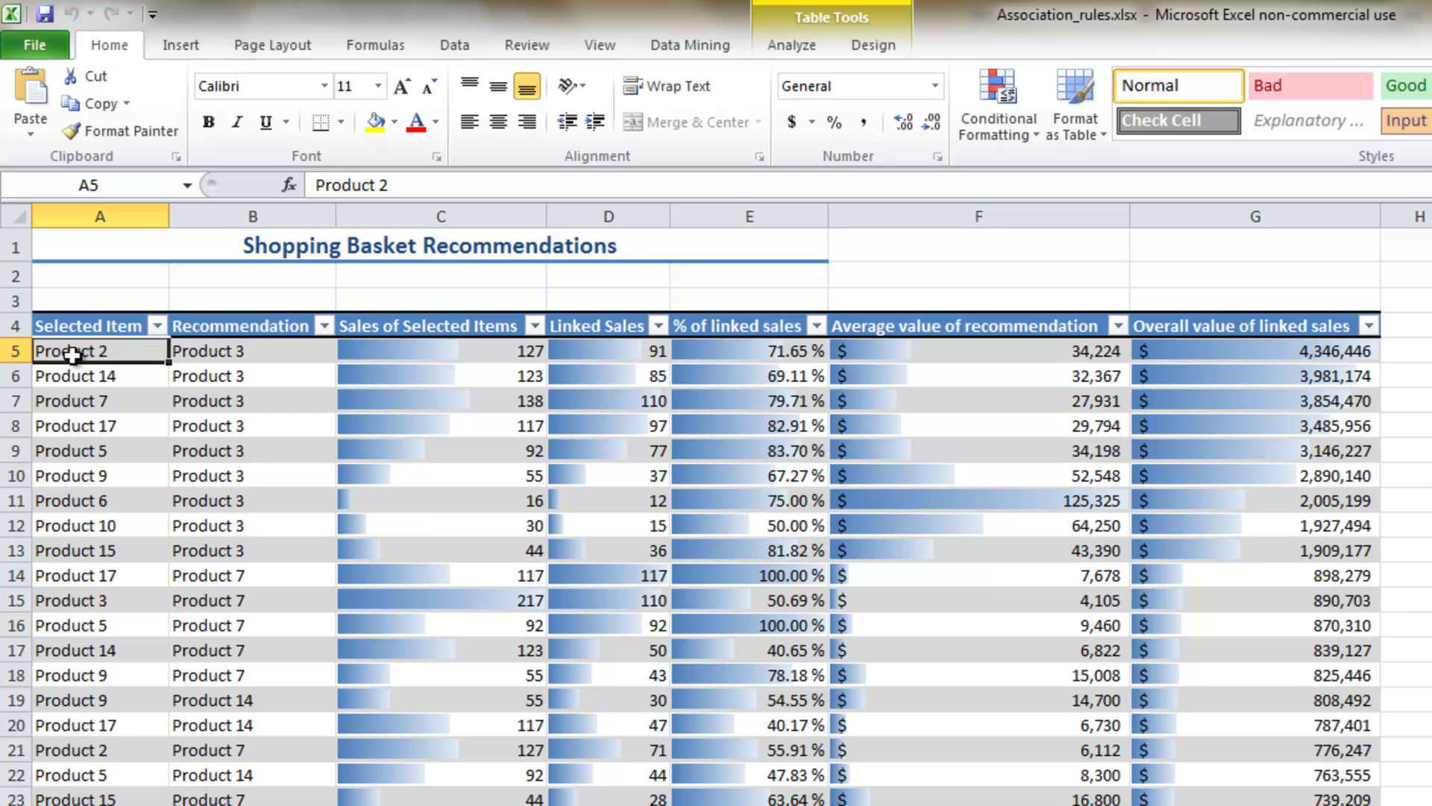
click(221, 353)
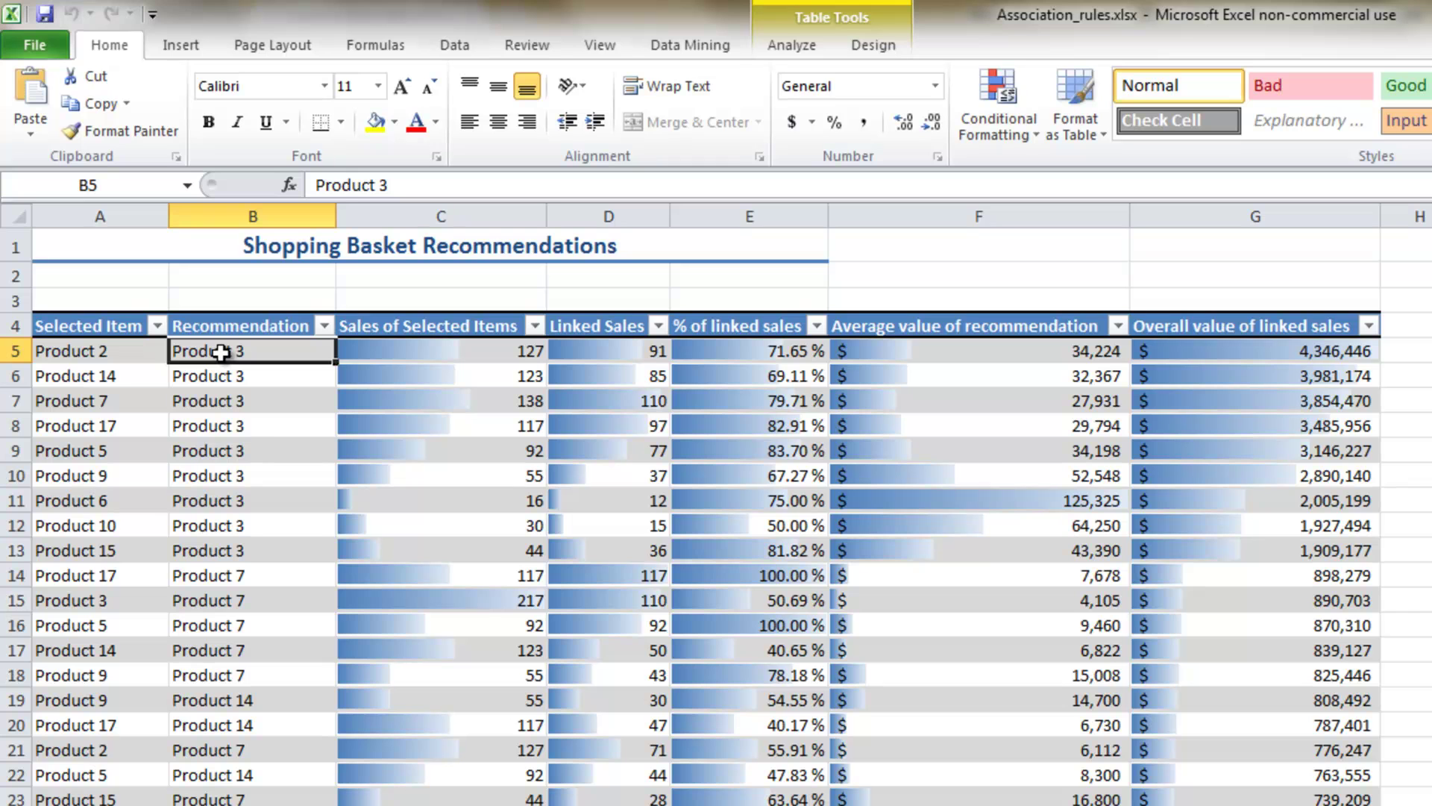
click(802, 351)
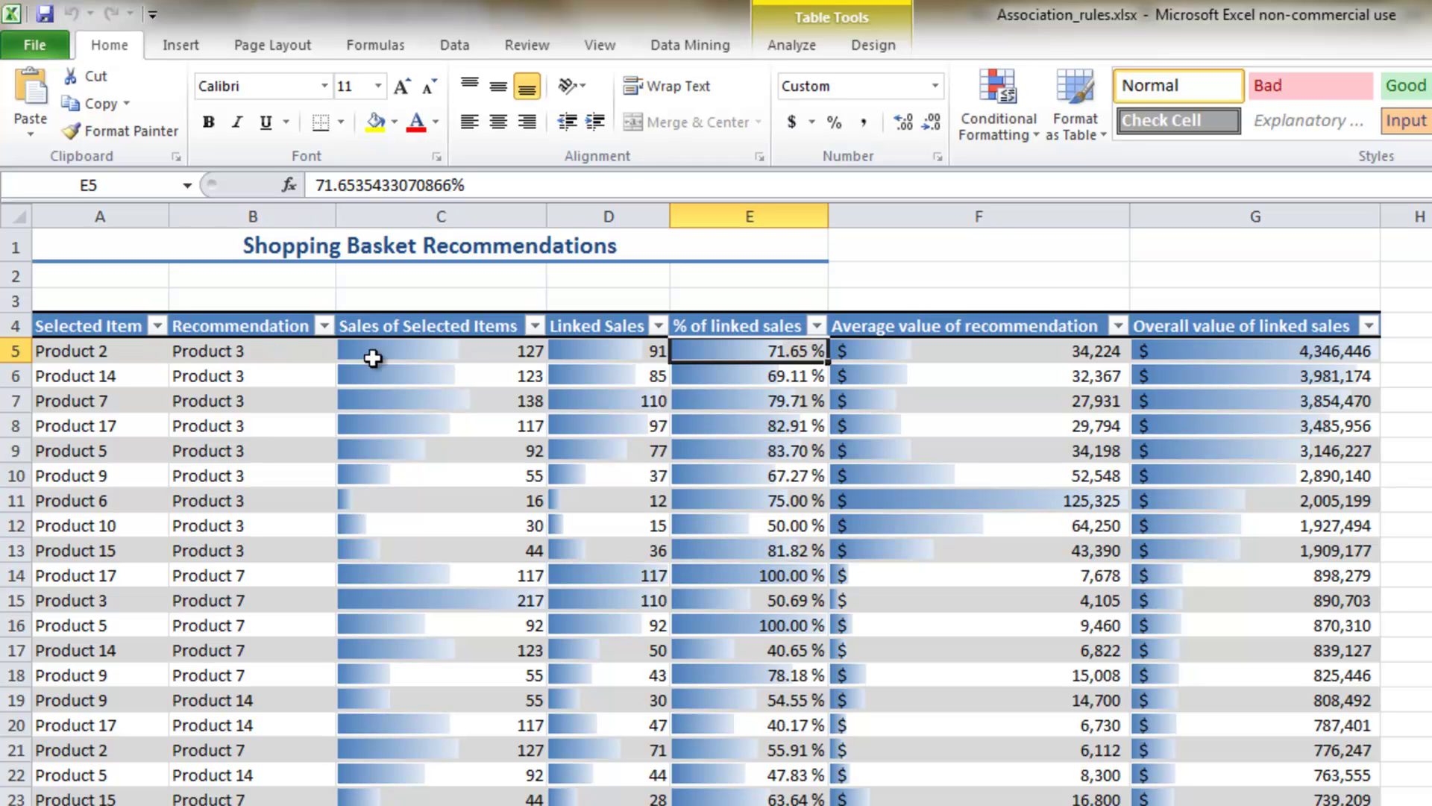
click(83, 352)
click(218, 352)
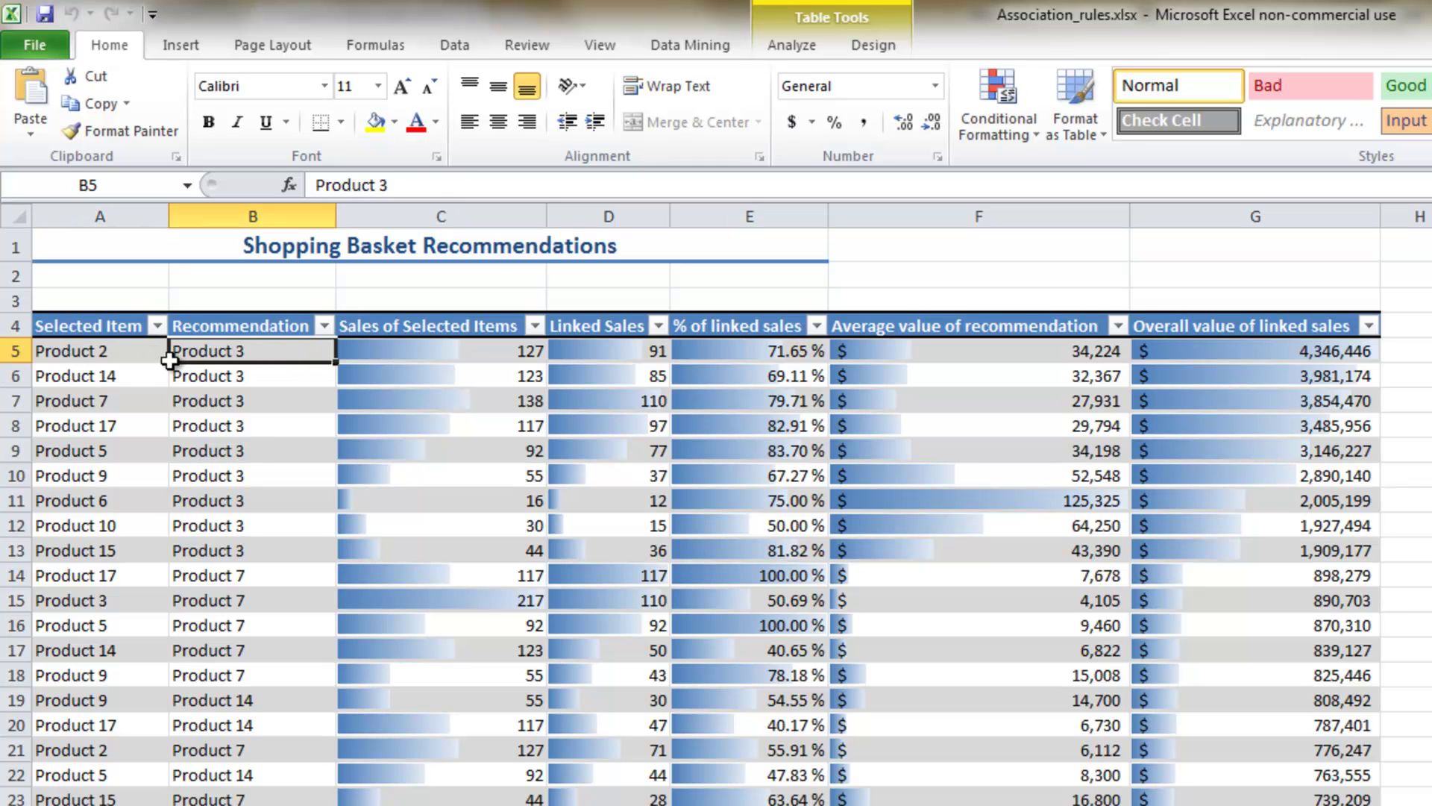
click(487, 352)
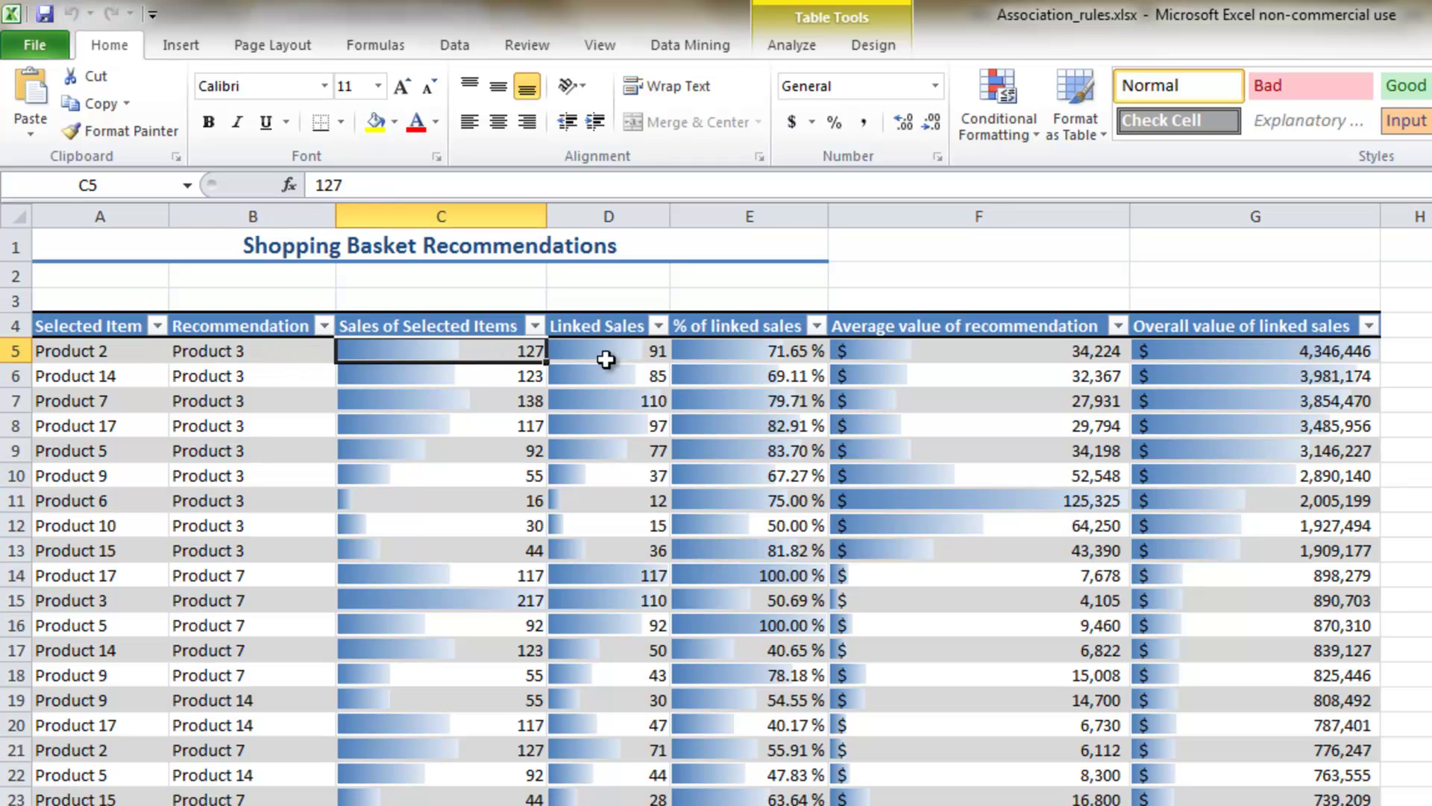
click(619, 353)
click(441, 351)
click(125, 356)
click(633, 350)
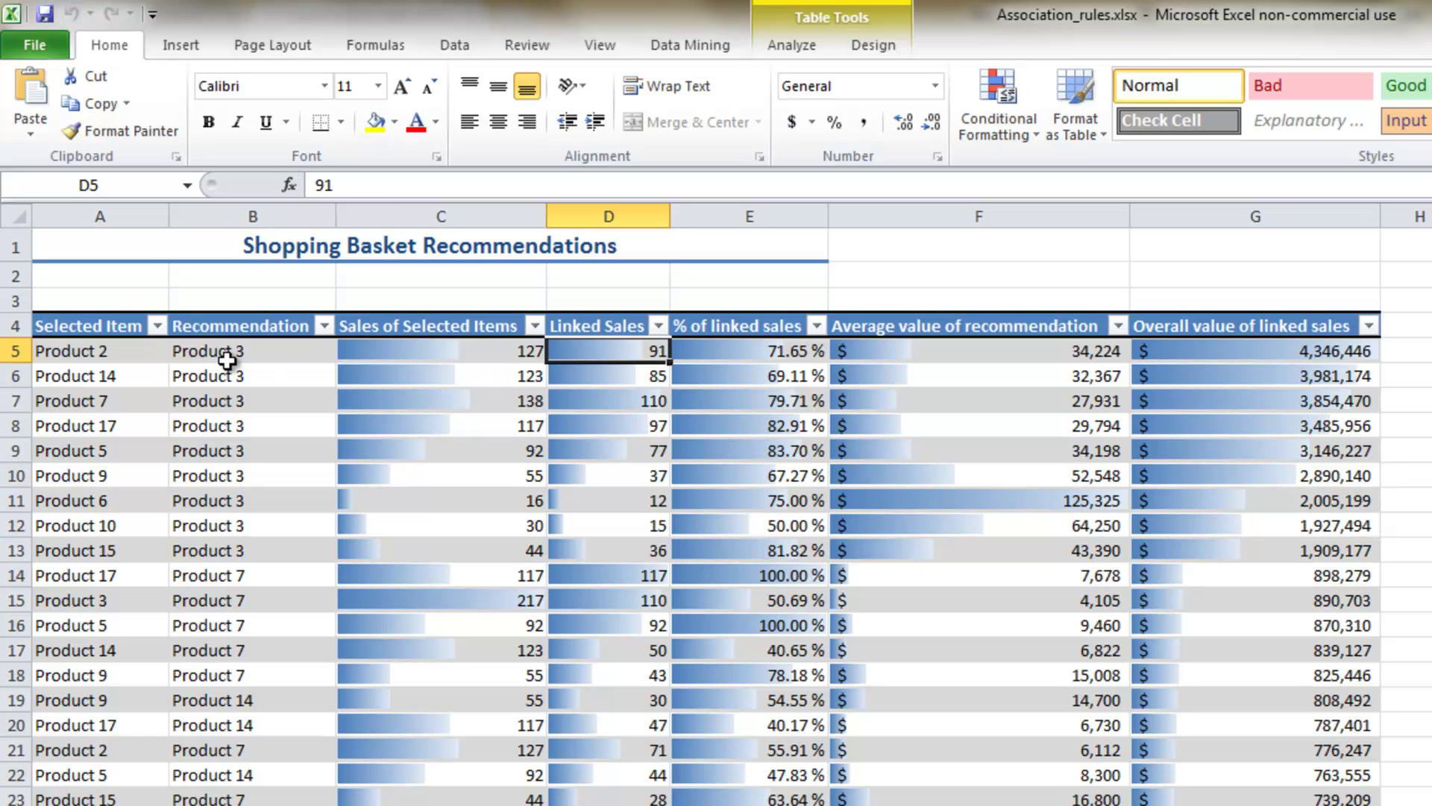
click(225, 357)
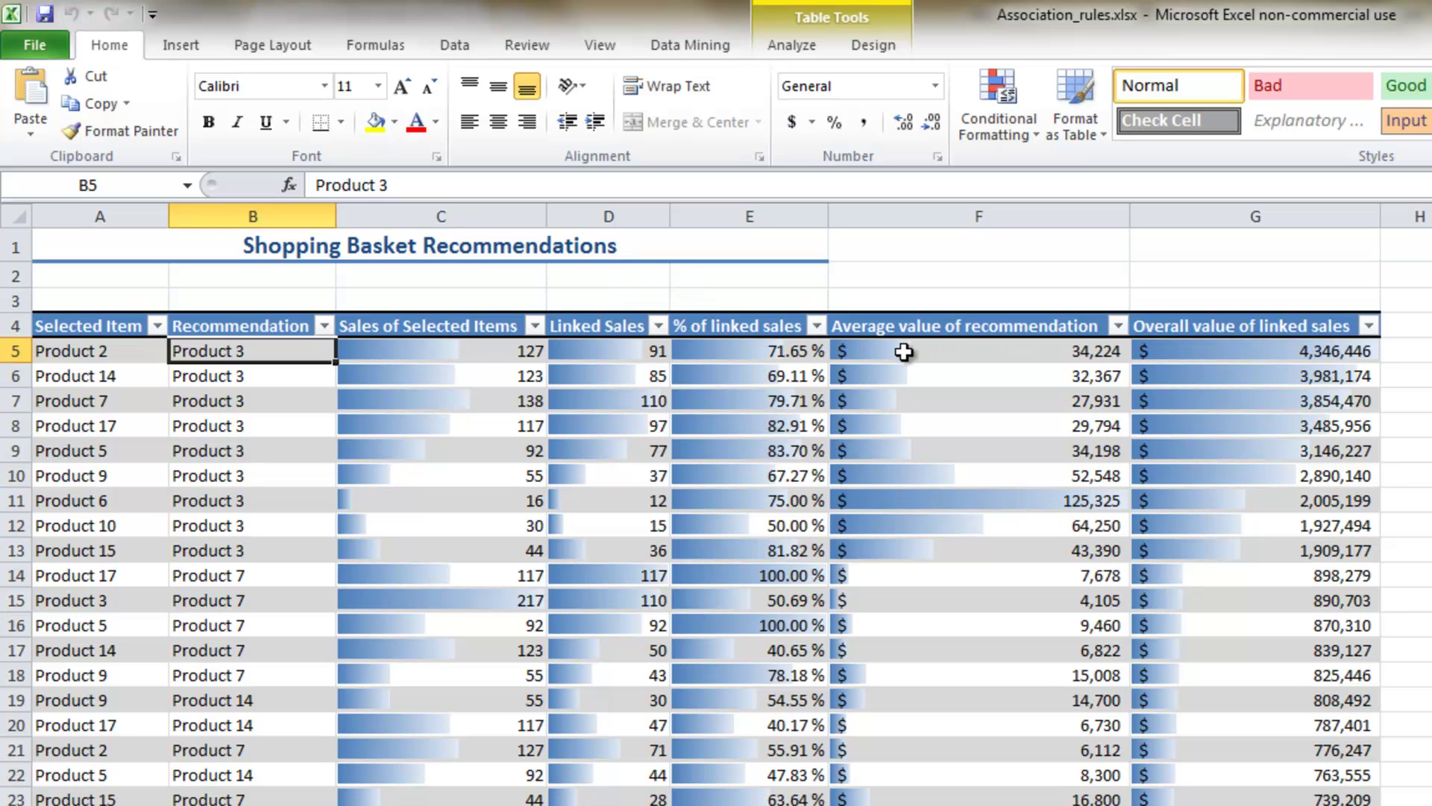
click(981, 352)
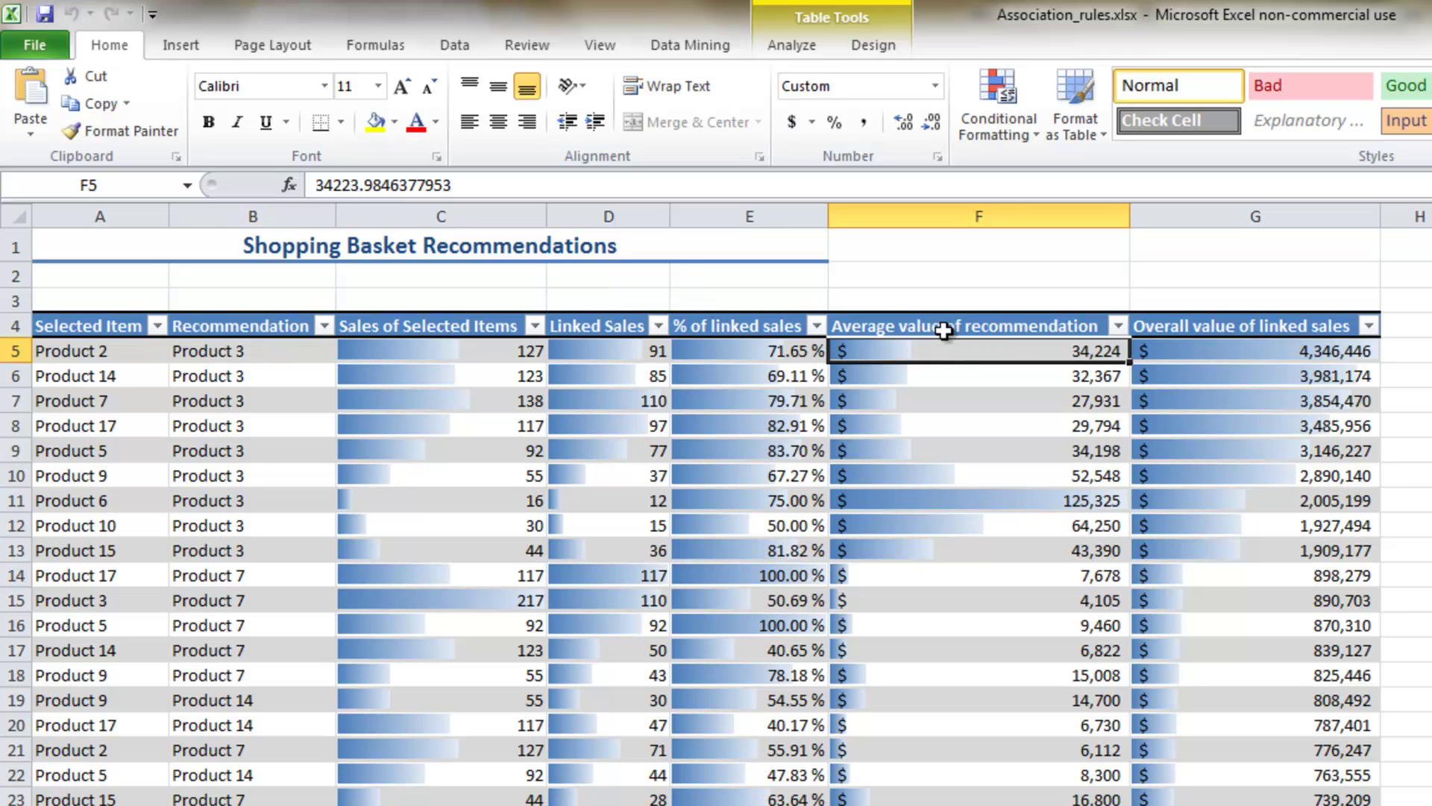
click(995, 328)
click(981, 348)
drag(526, 355, 631, 350)
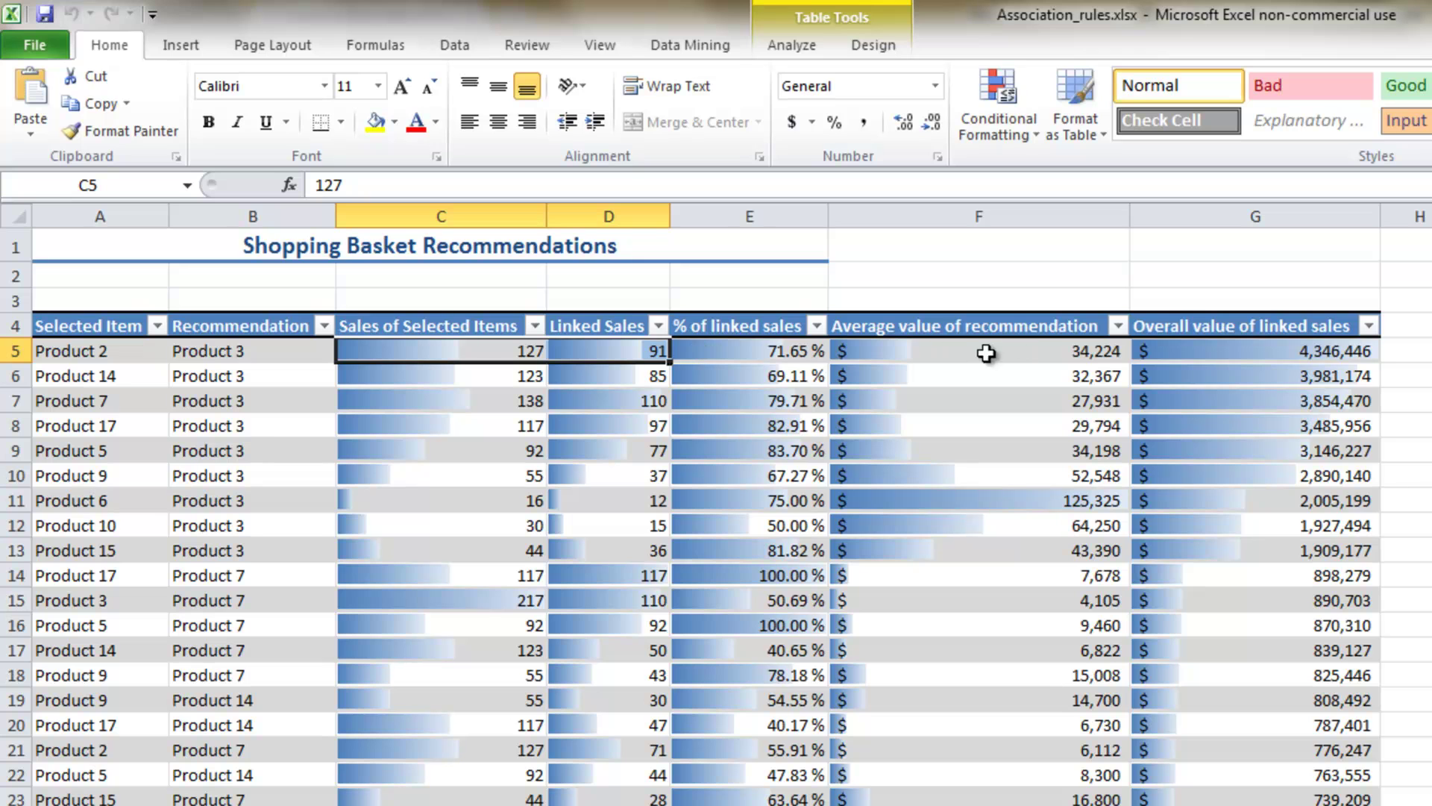
click(1082, 352)
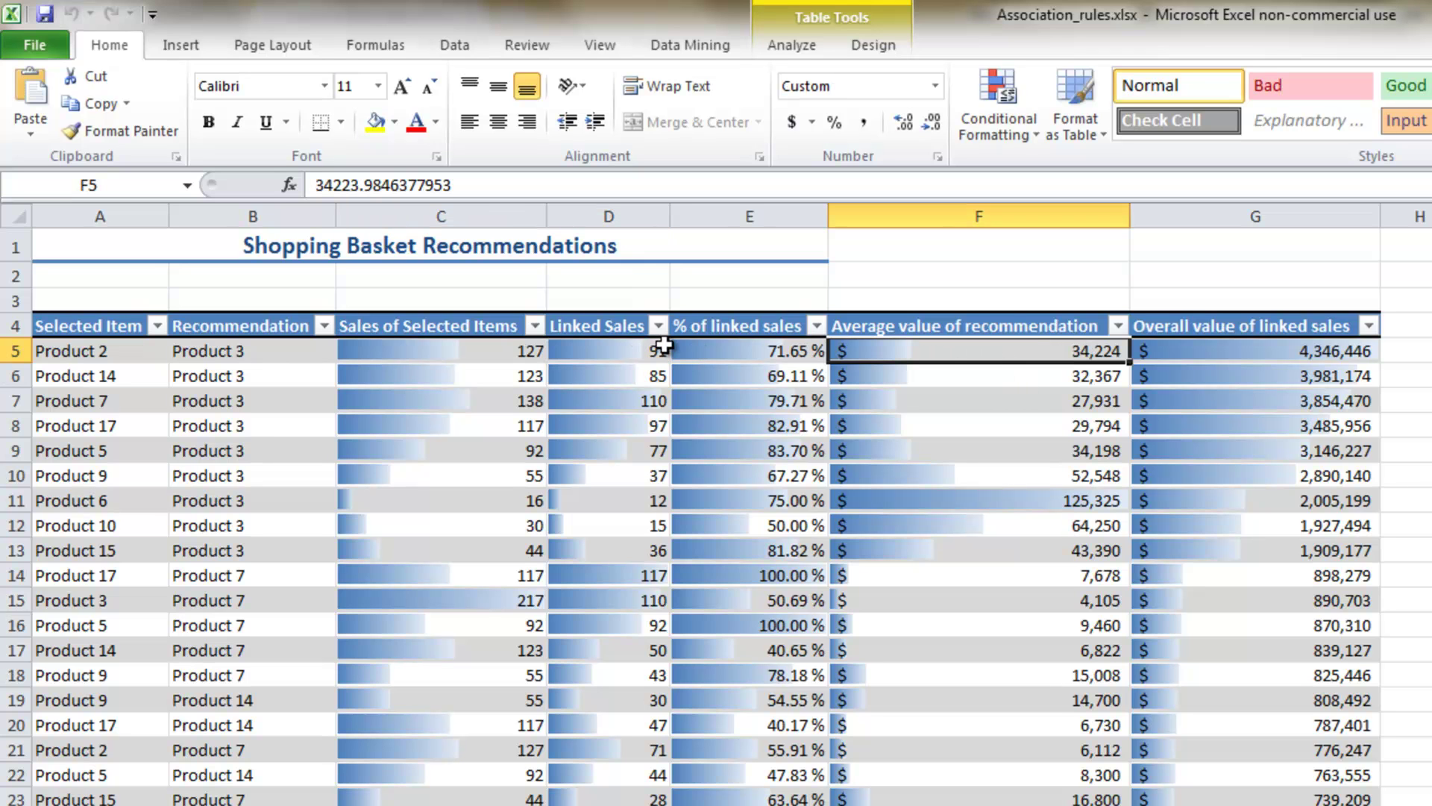
click(634, 358)
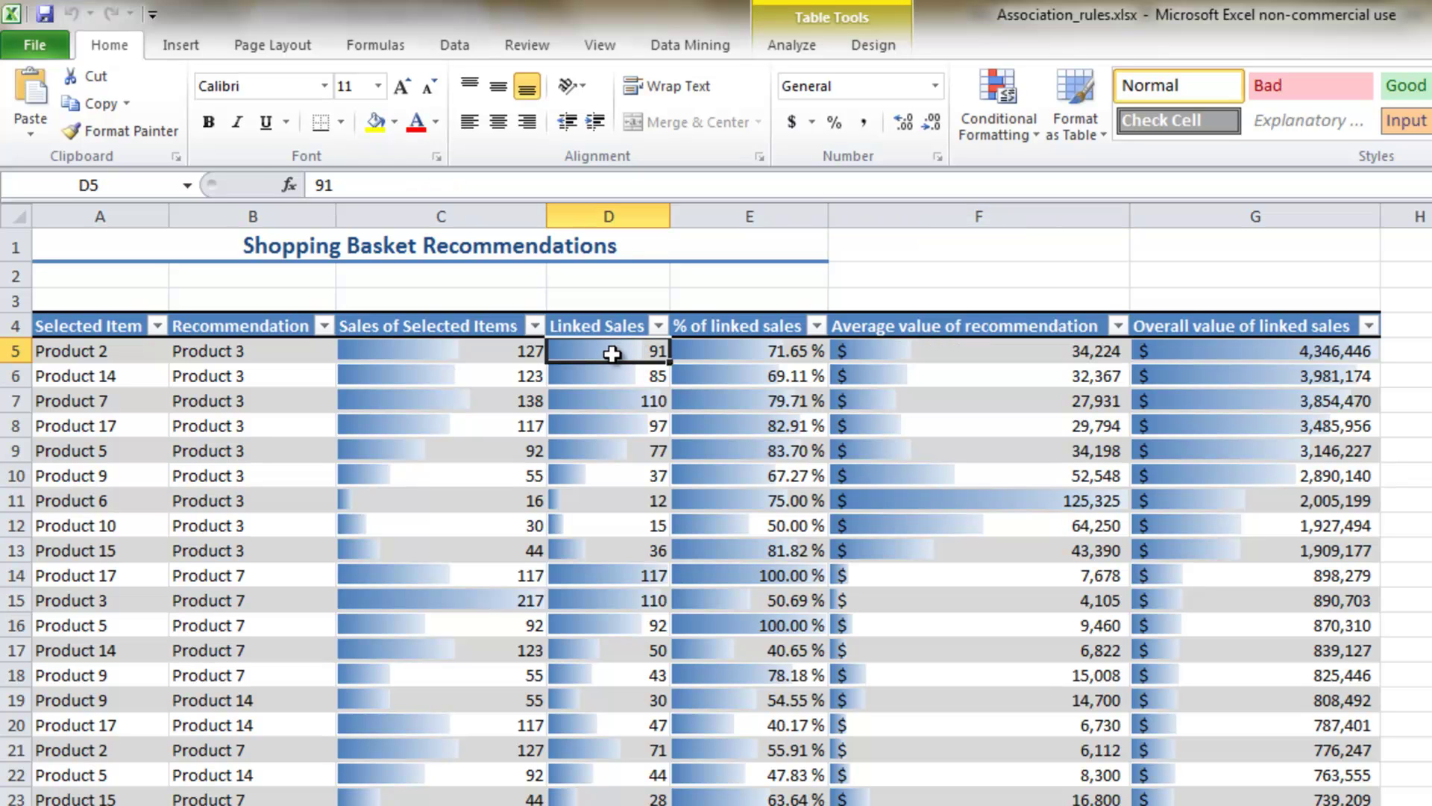
click(497, 356)
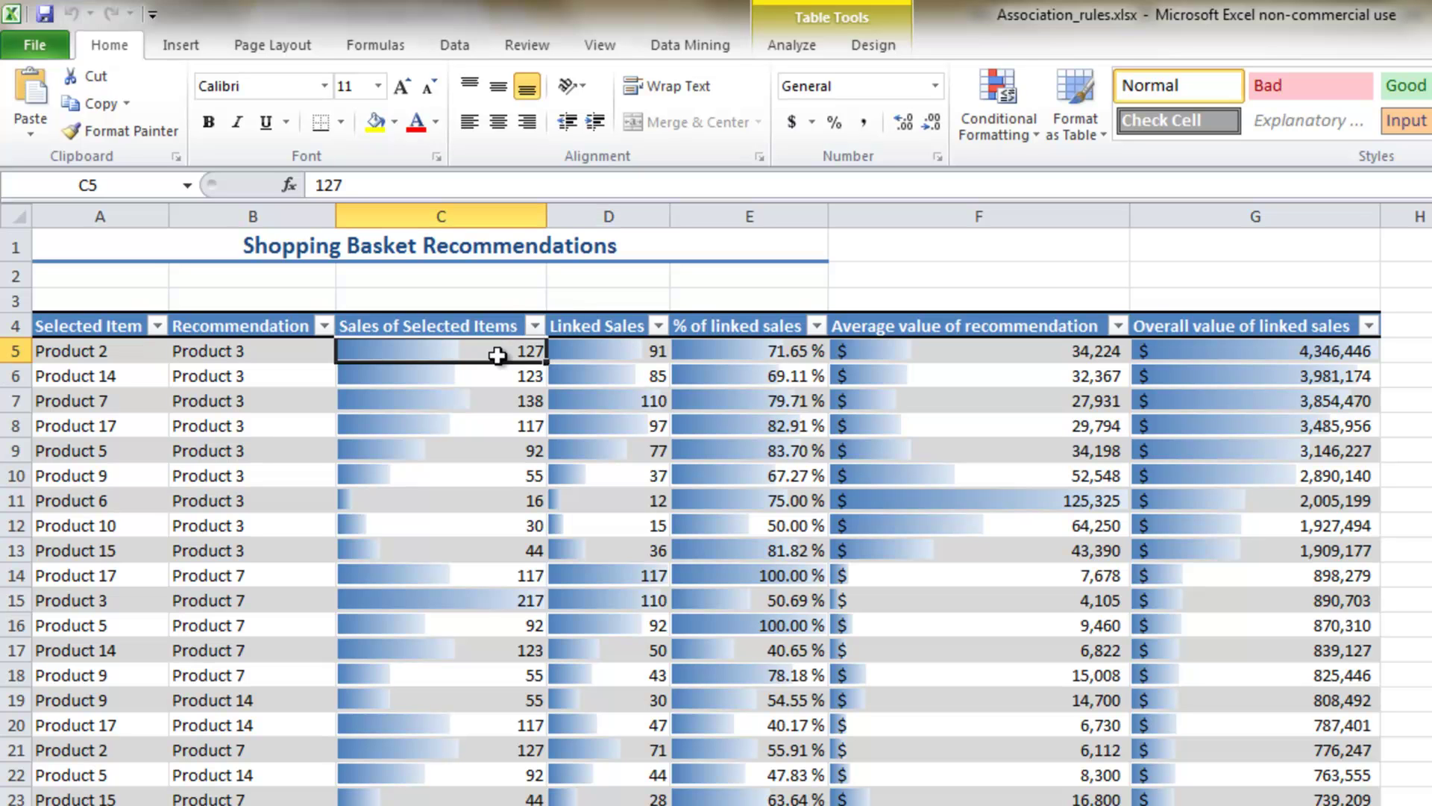
click(1092, 351)
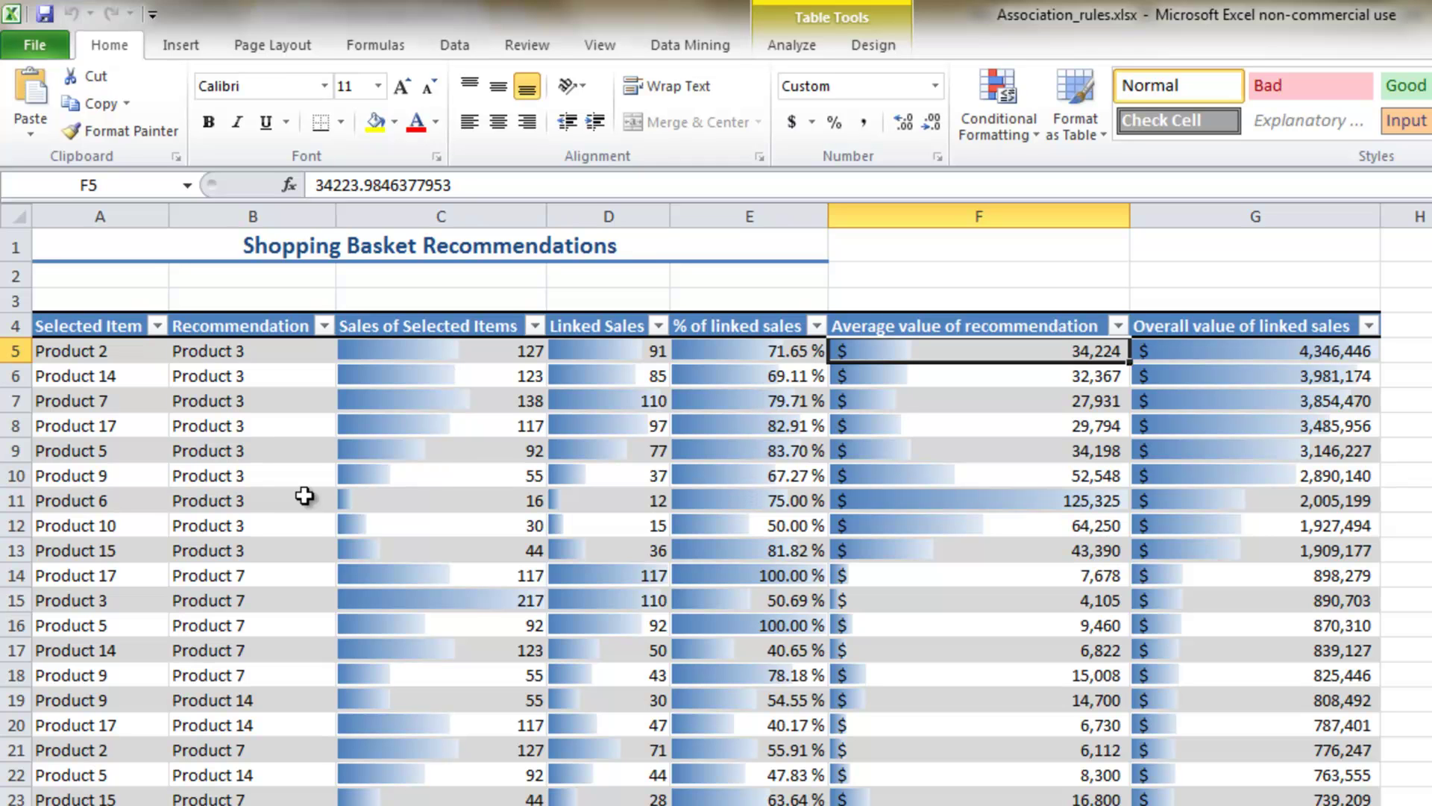
drag(75, 574, 207, 572)
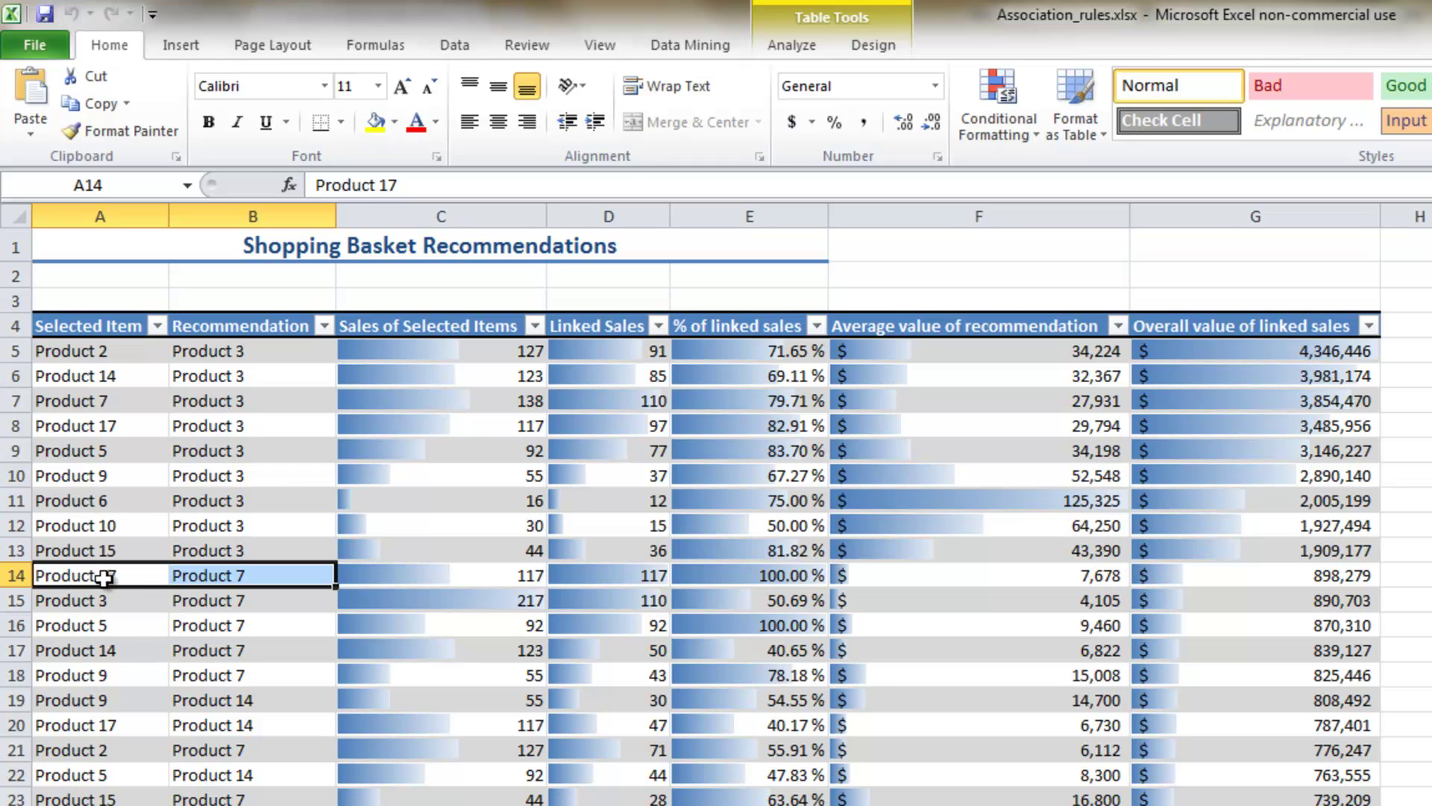
drag(1318, 351, 1263, 672)
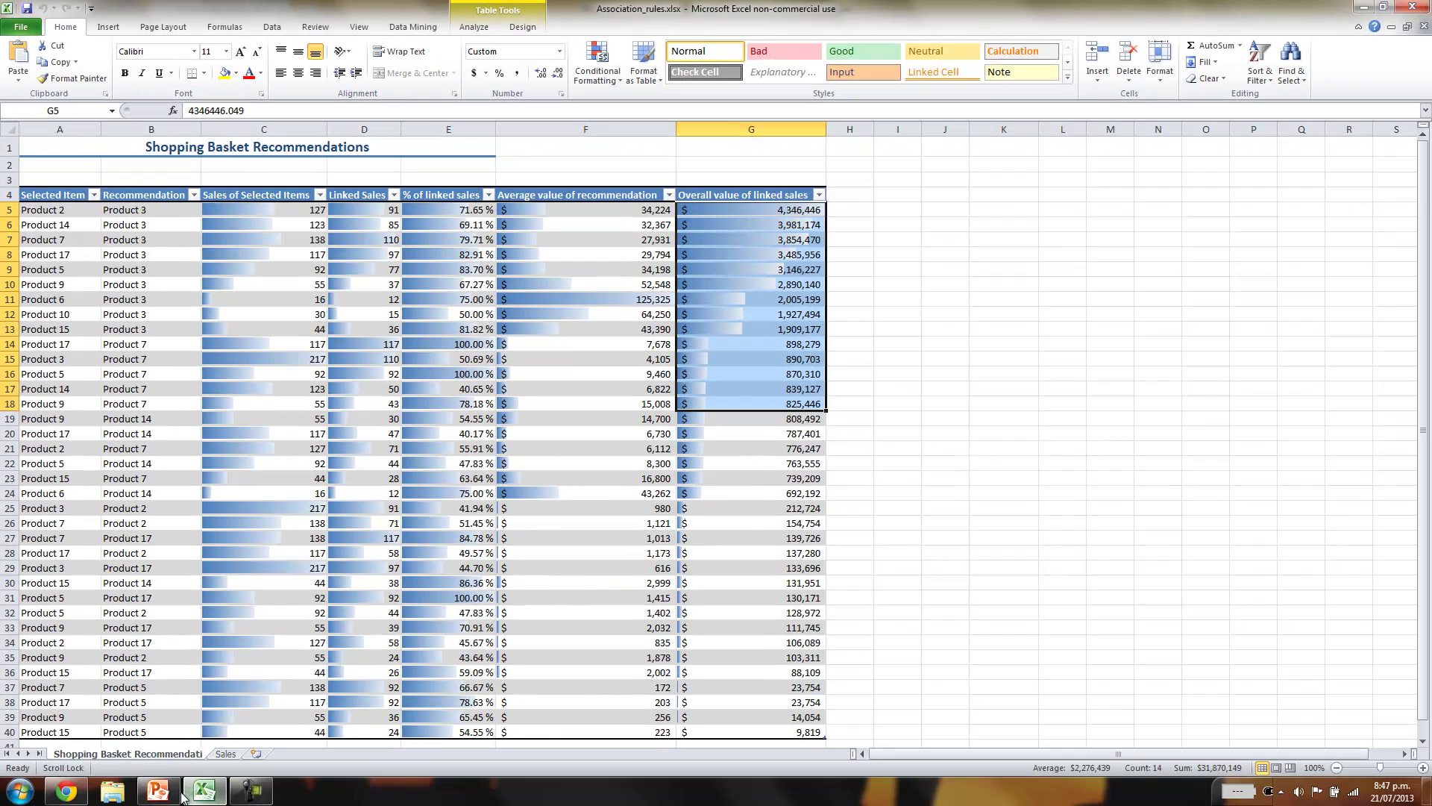
Close the Association_rules workbook and switch to the Analytics in Action article in Chrome
click(205, 793)
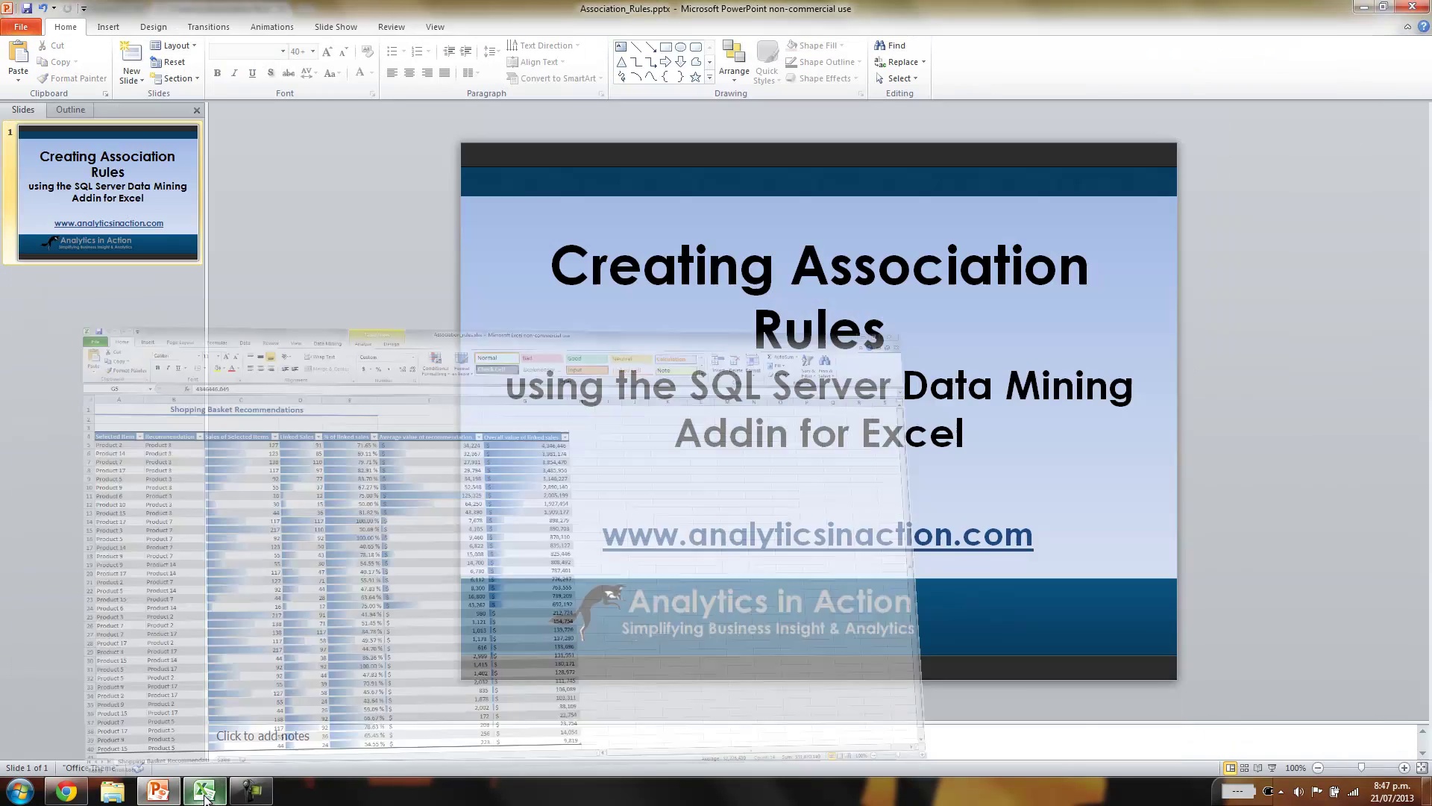
click(205, 792)
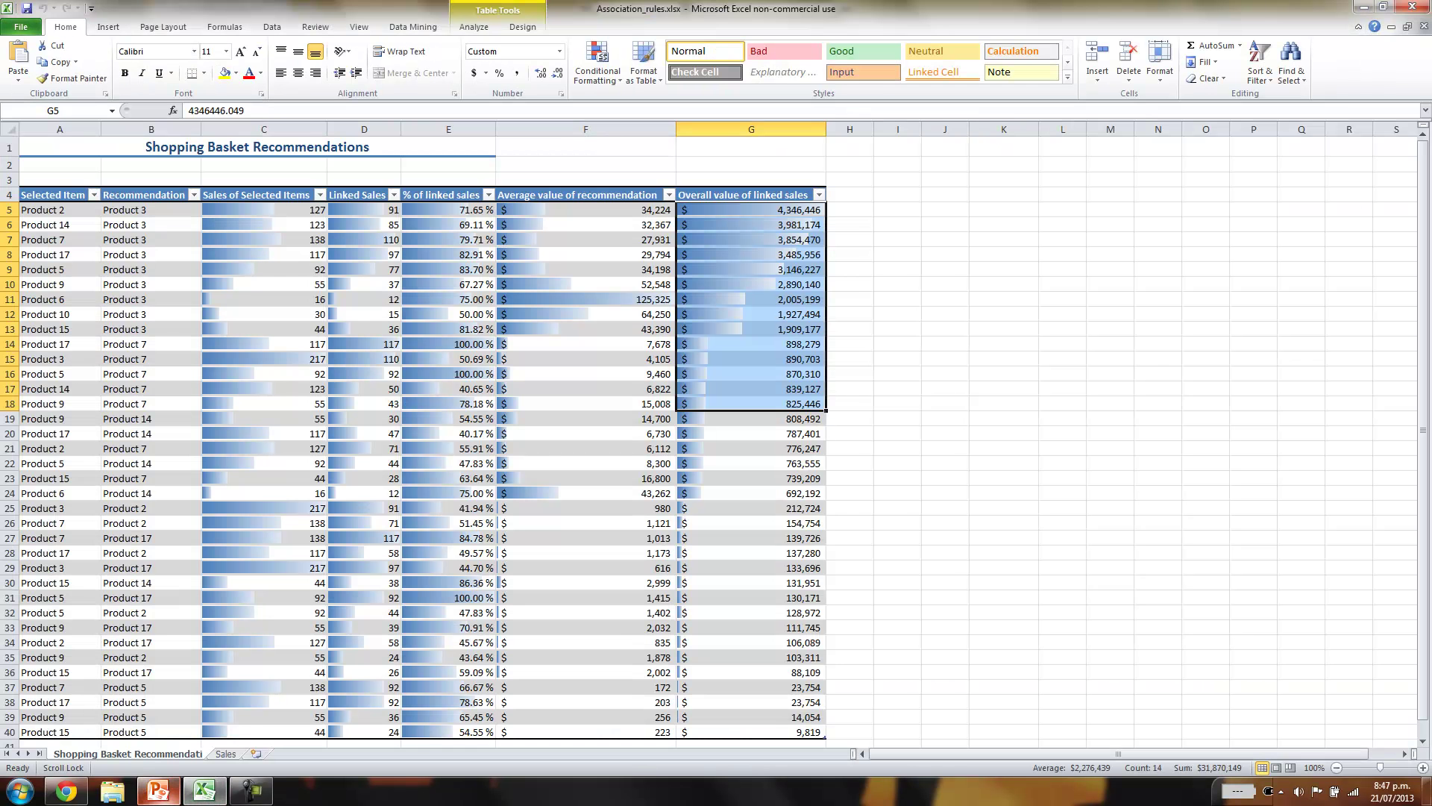
click(1424, 26)
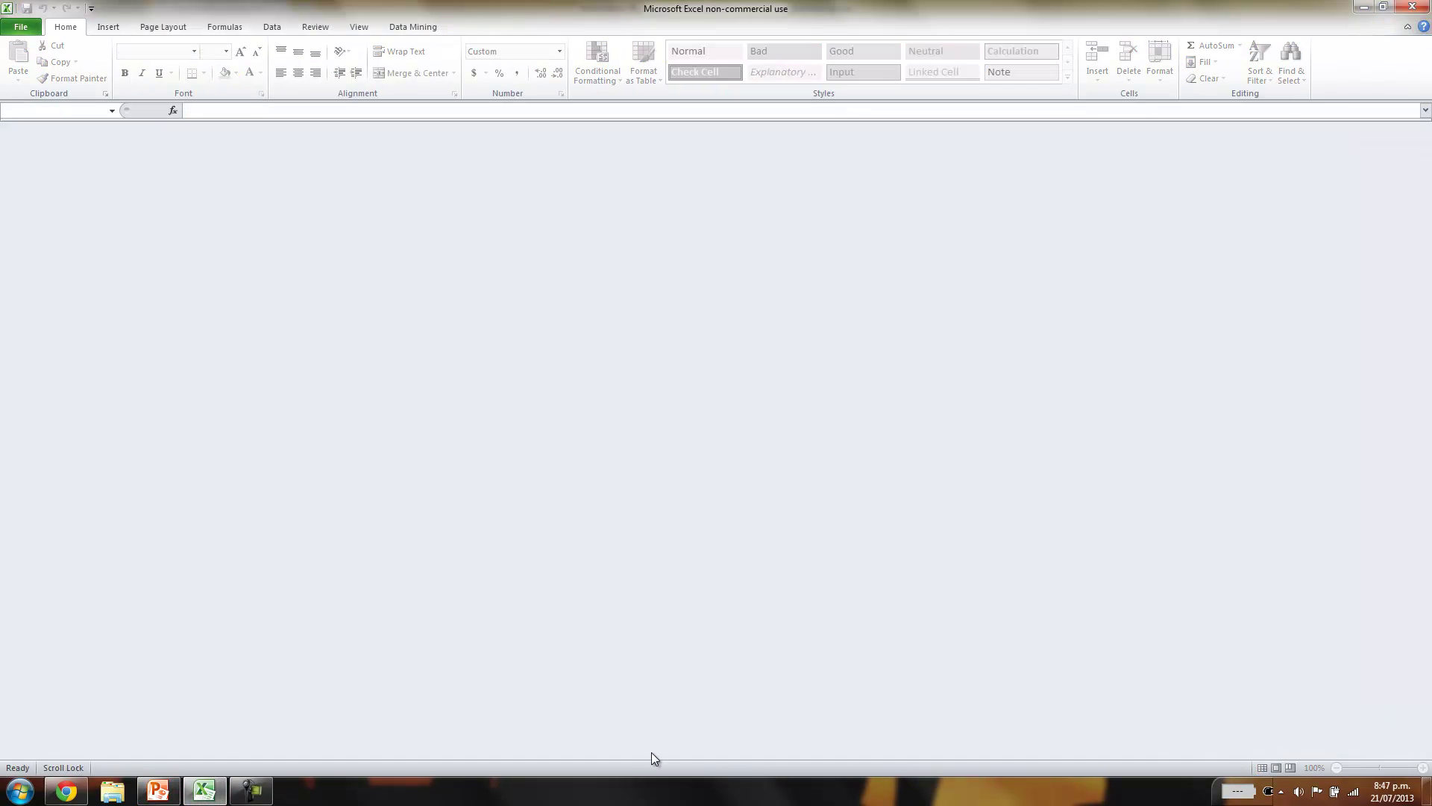
click(67, 792)
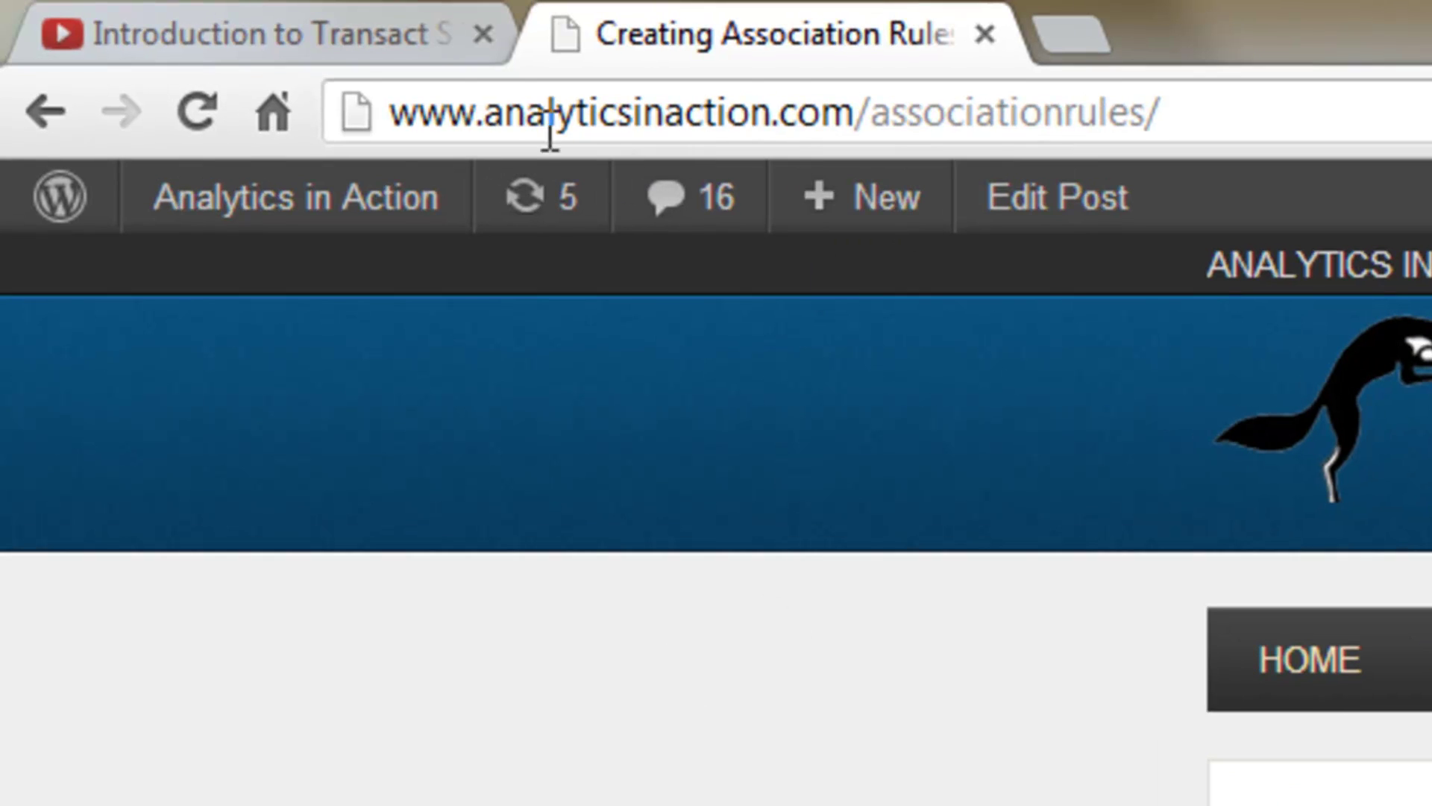
Open the Association Rules tutorial file Association_rules.xlsx from analyticsinaction.com
drag(393, 112, 881, 119)
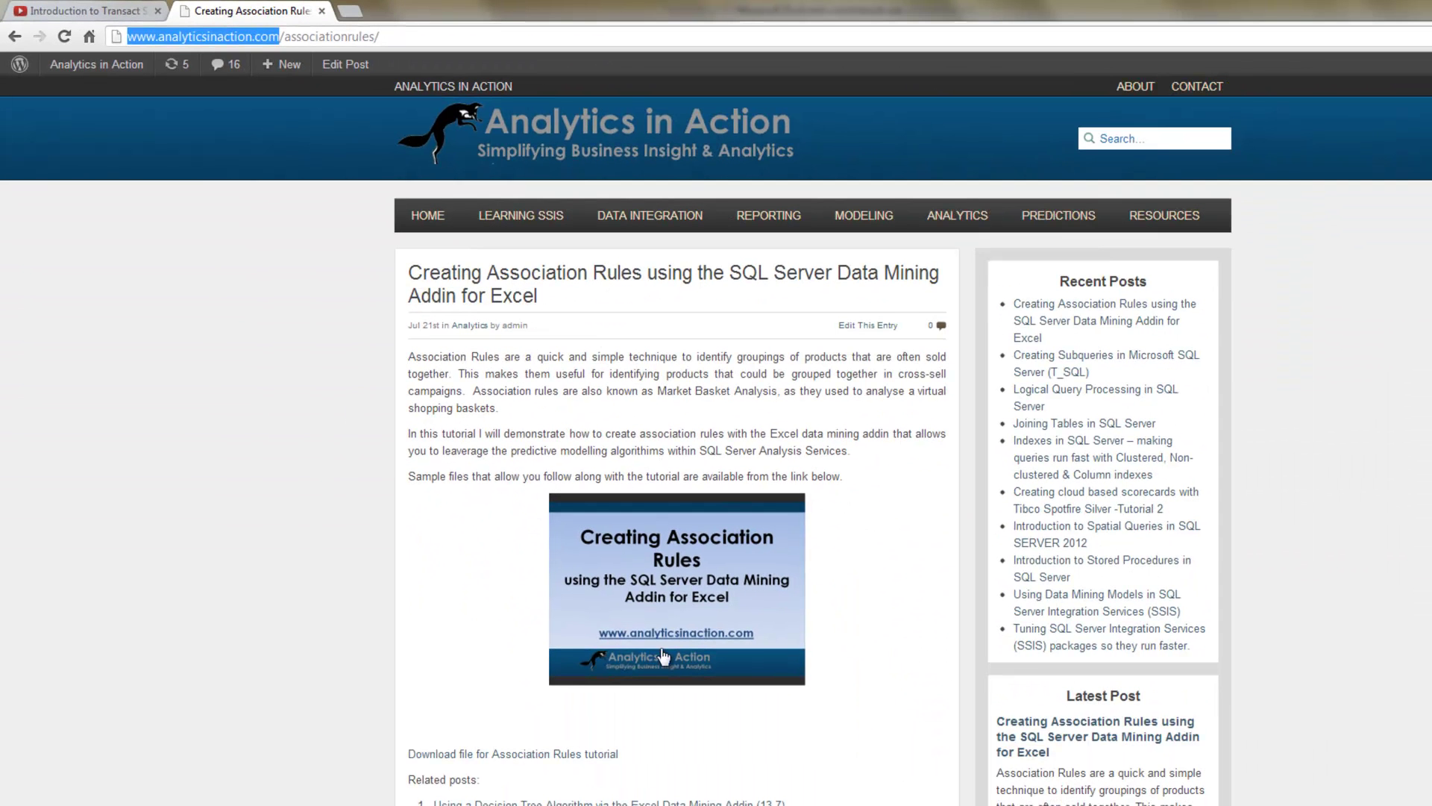
click(525, 756)
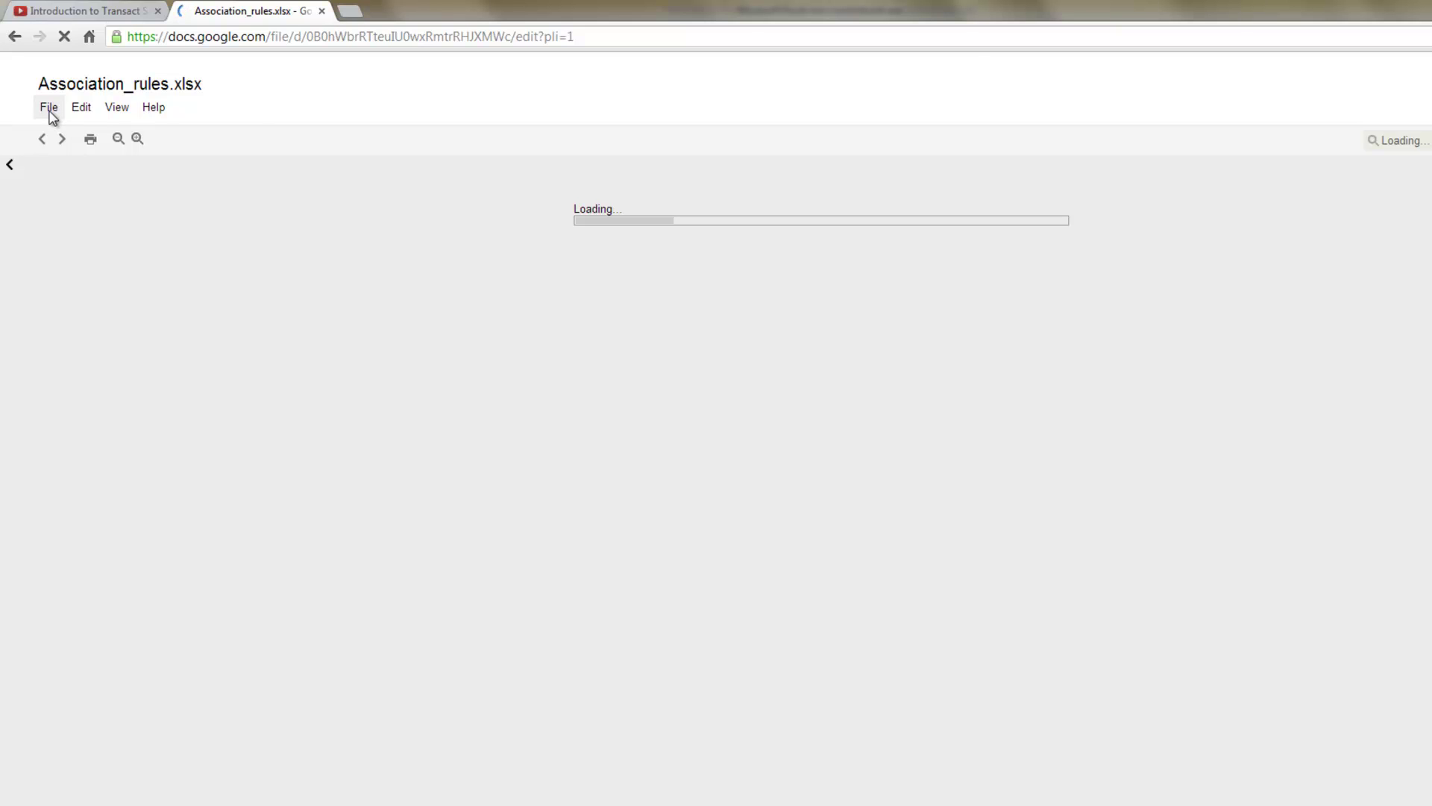
Save the workbook via the viewer's 'too large' banner download link as Association_rules (1).xlsx
click(50, 111)
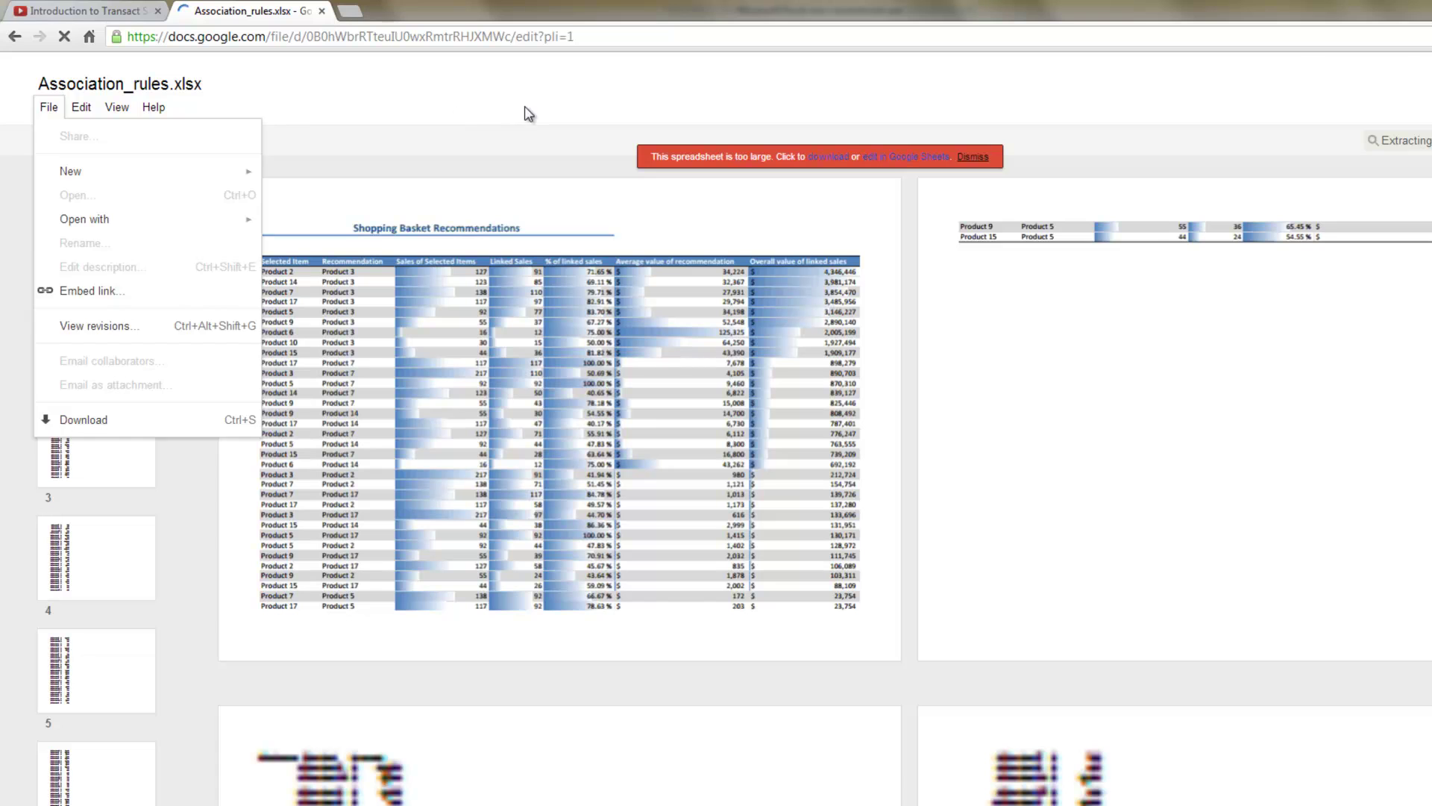
click(529, 115)
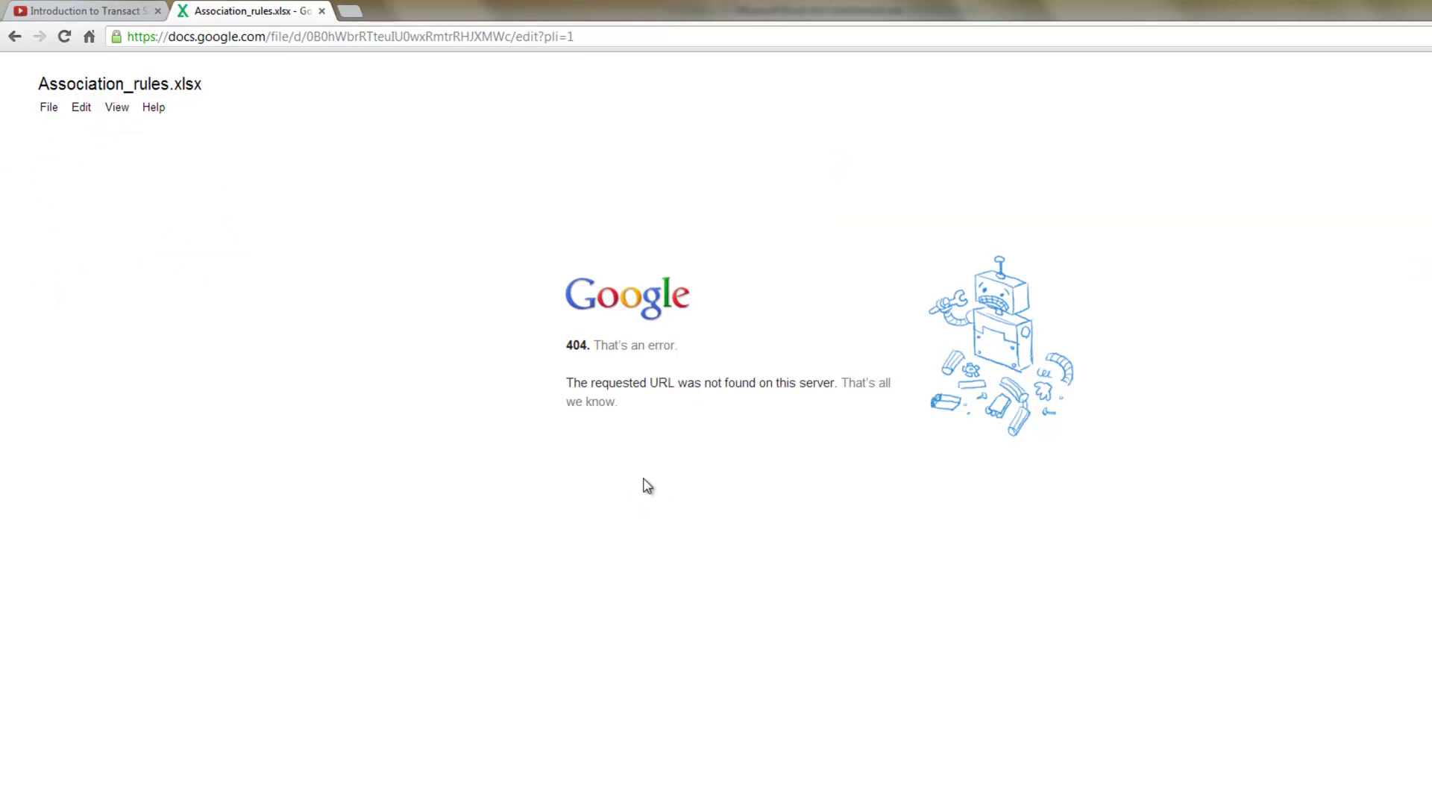
click(15, 35)
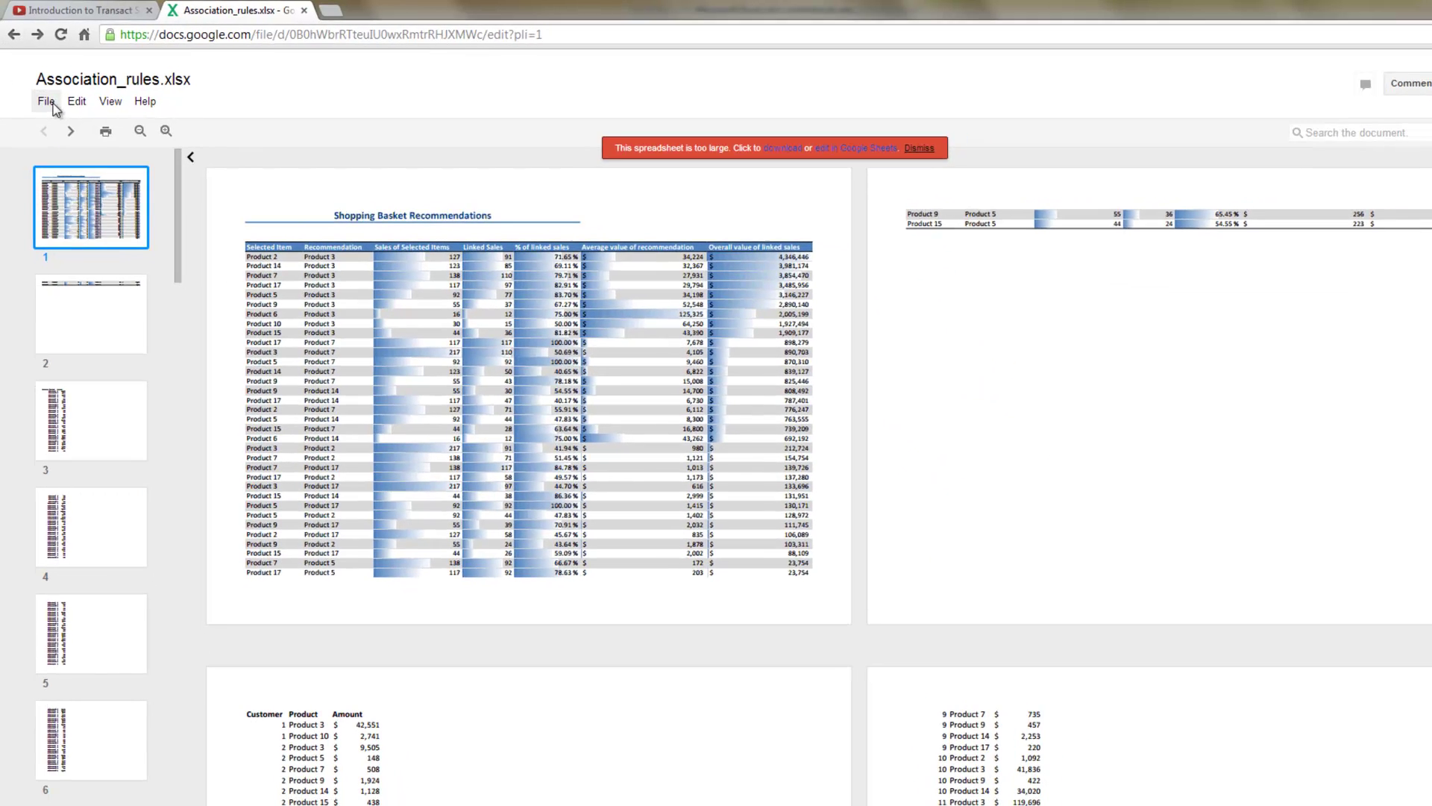
click(49, 107)
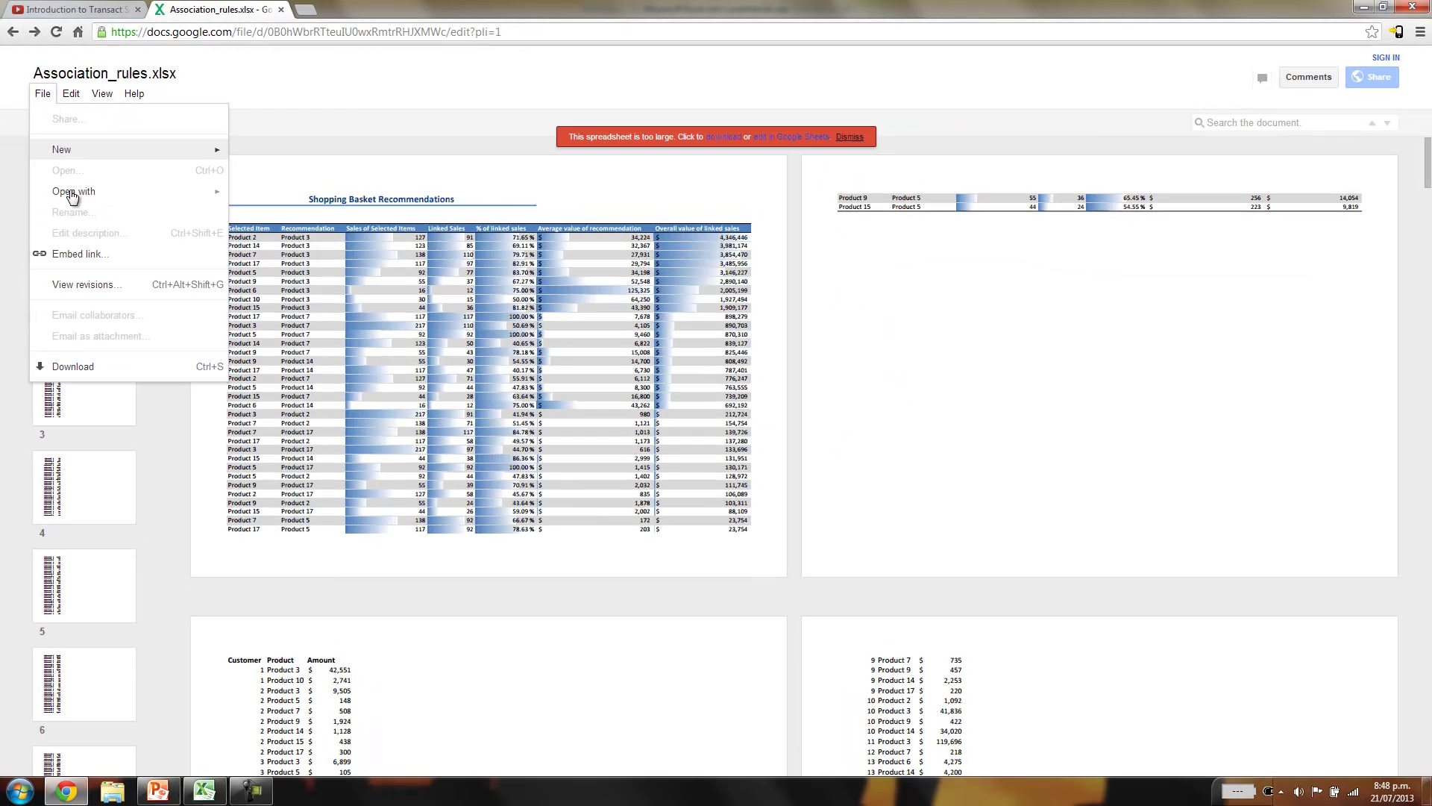
click(399, 101)
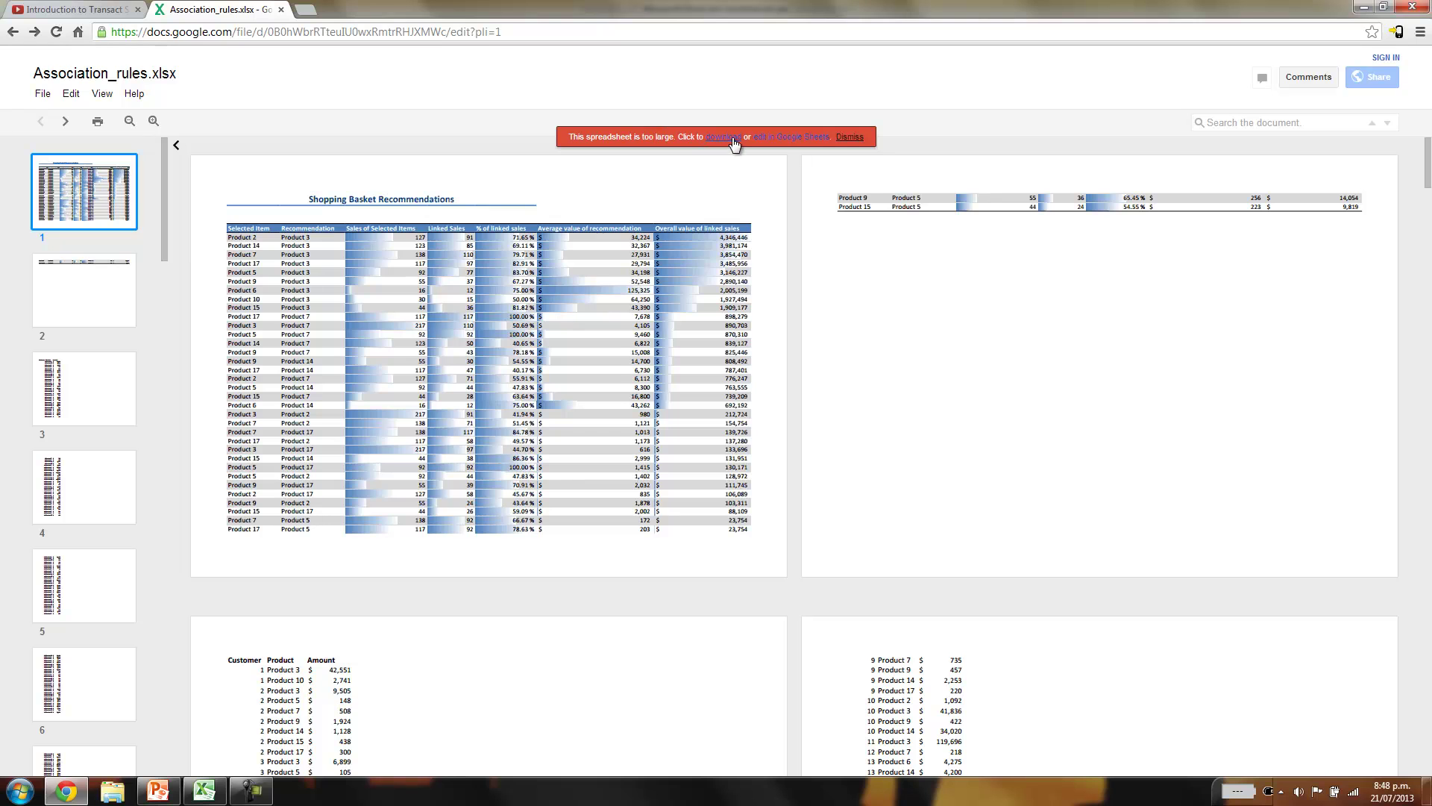
click(849, 137)
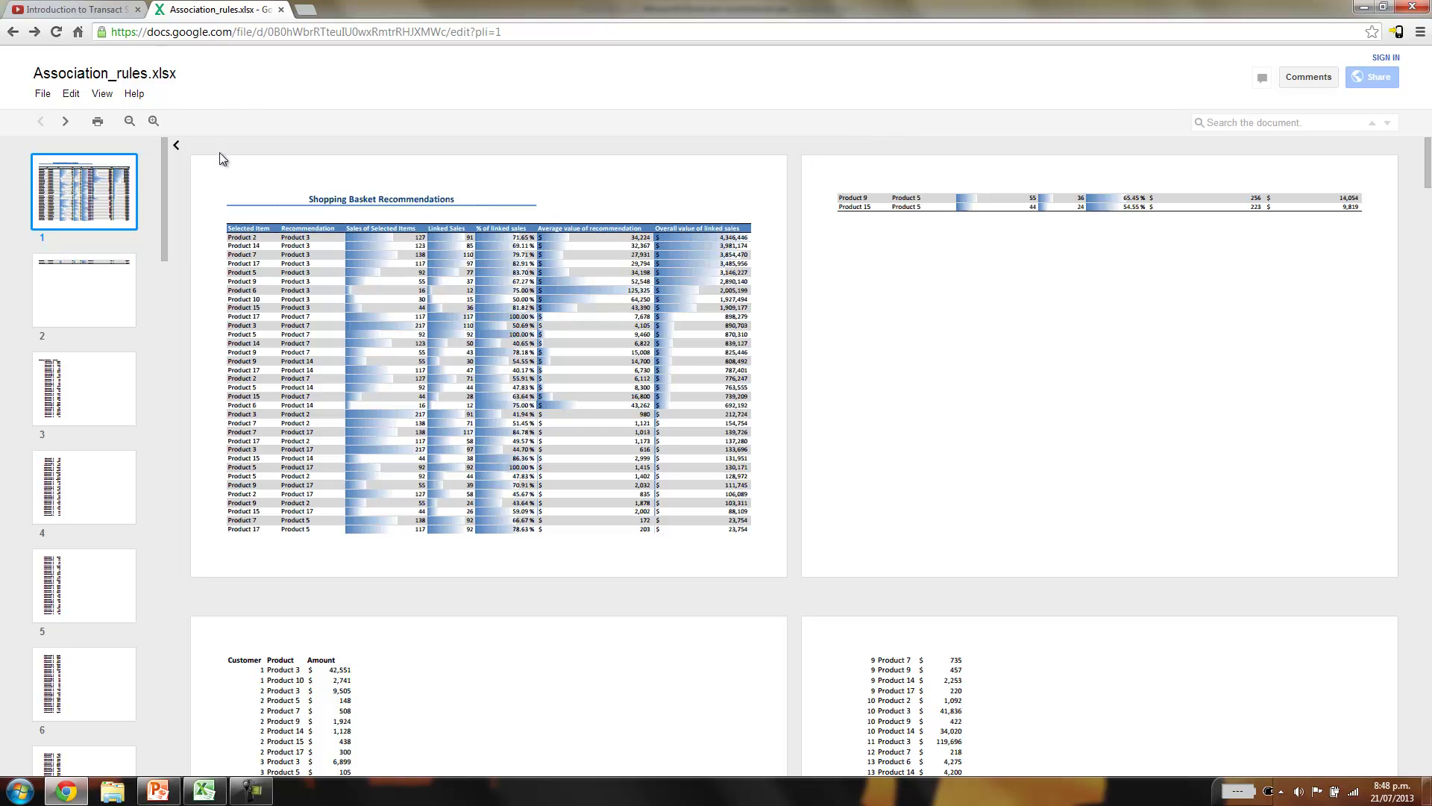
click(44, 97)
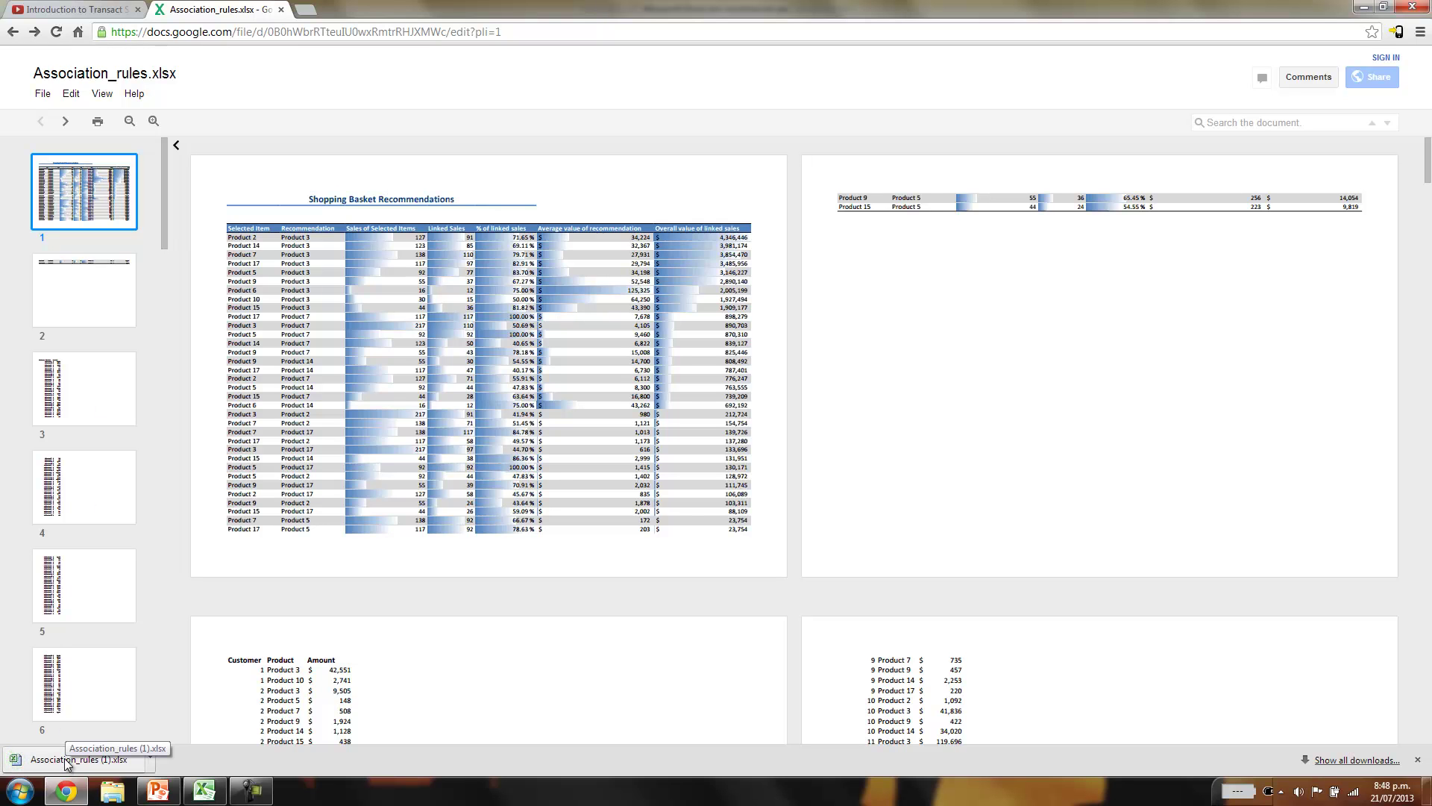
Locate Association_rules (1).xlsx in the Downloads folder and open it in Excel
click(1345, 760)
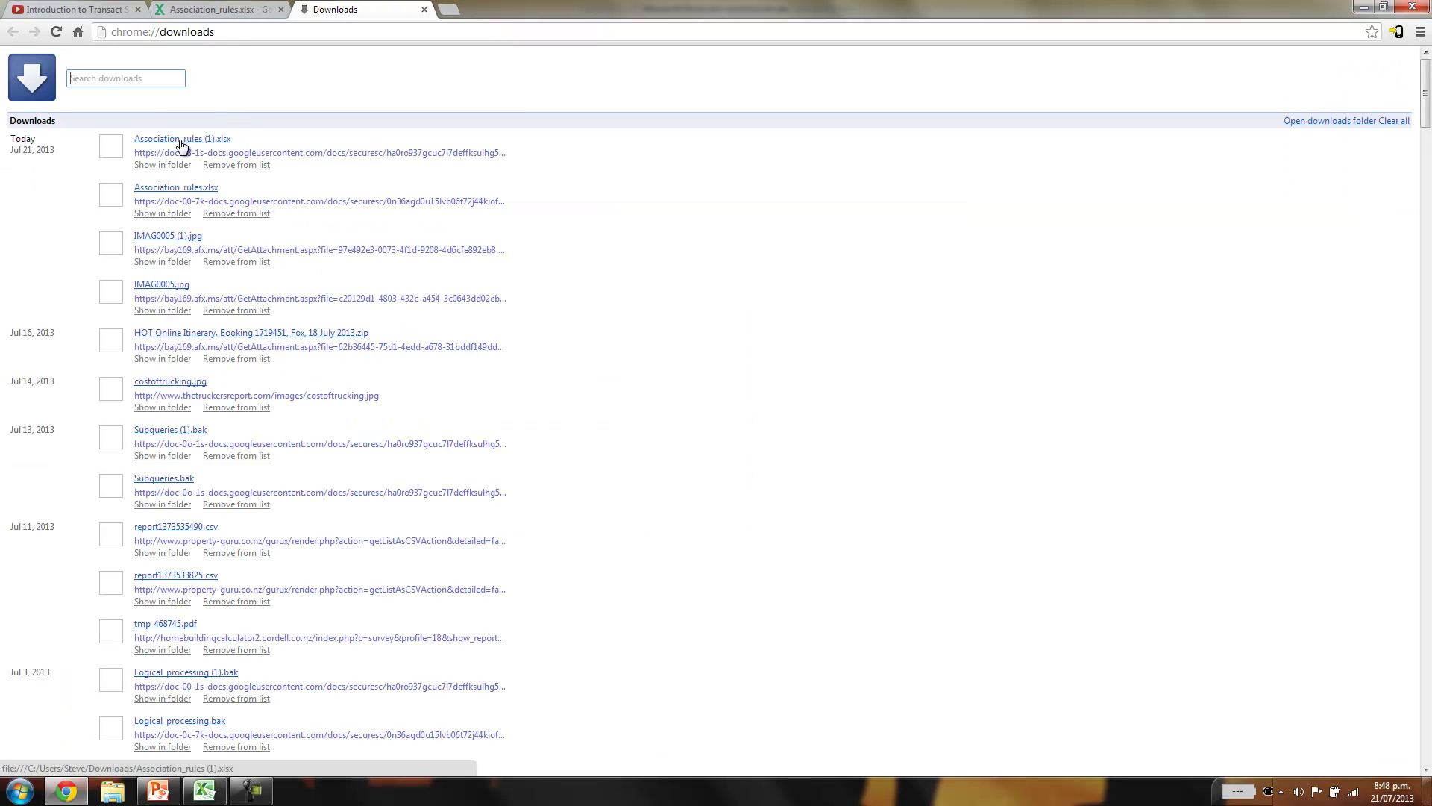
click(179, 166)
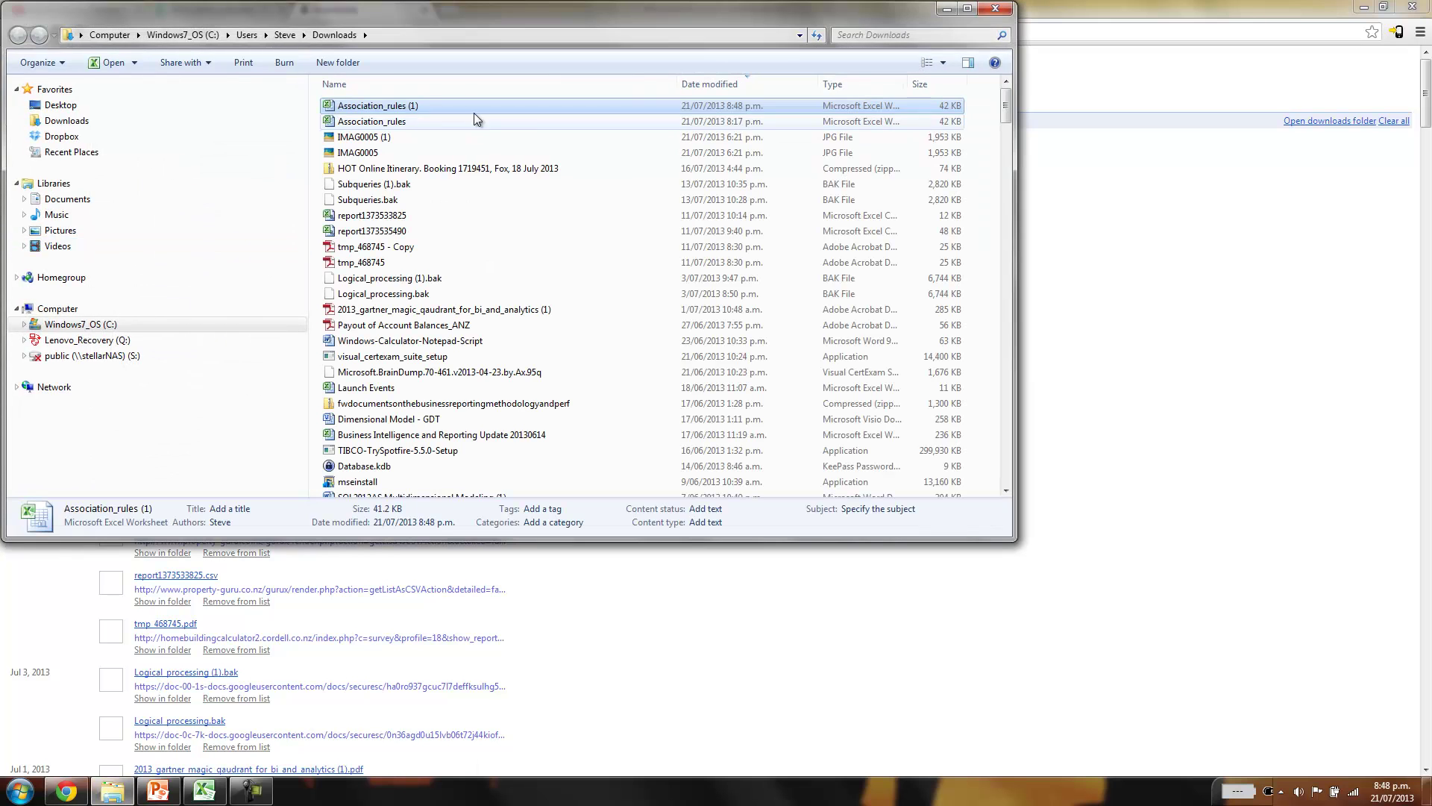
double_click(414, 105)
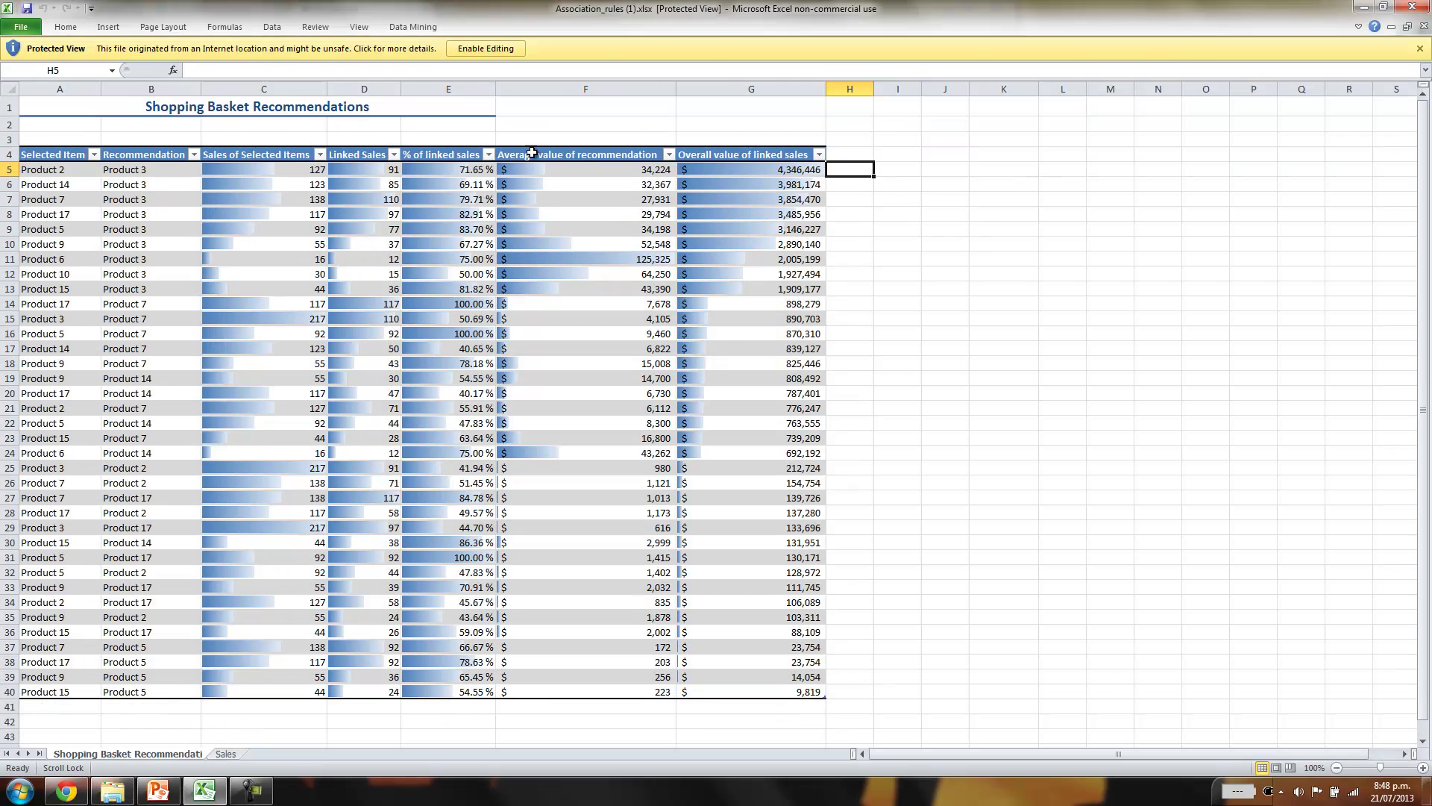
Enable editing and select the first rows of Customer, Product and Amount data on the Sales sheet
click(485, 48)
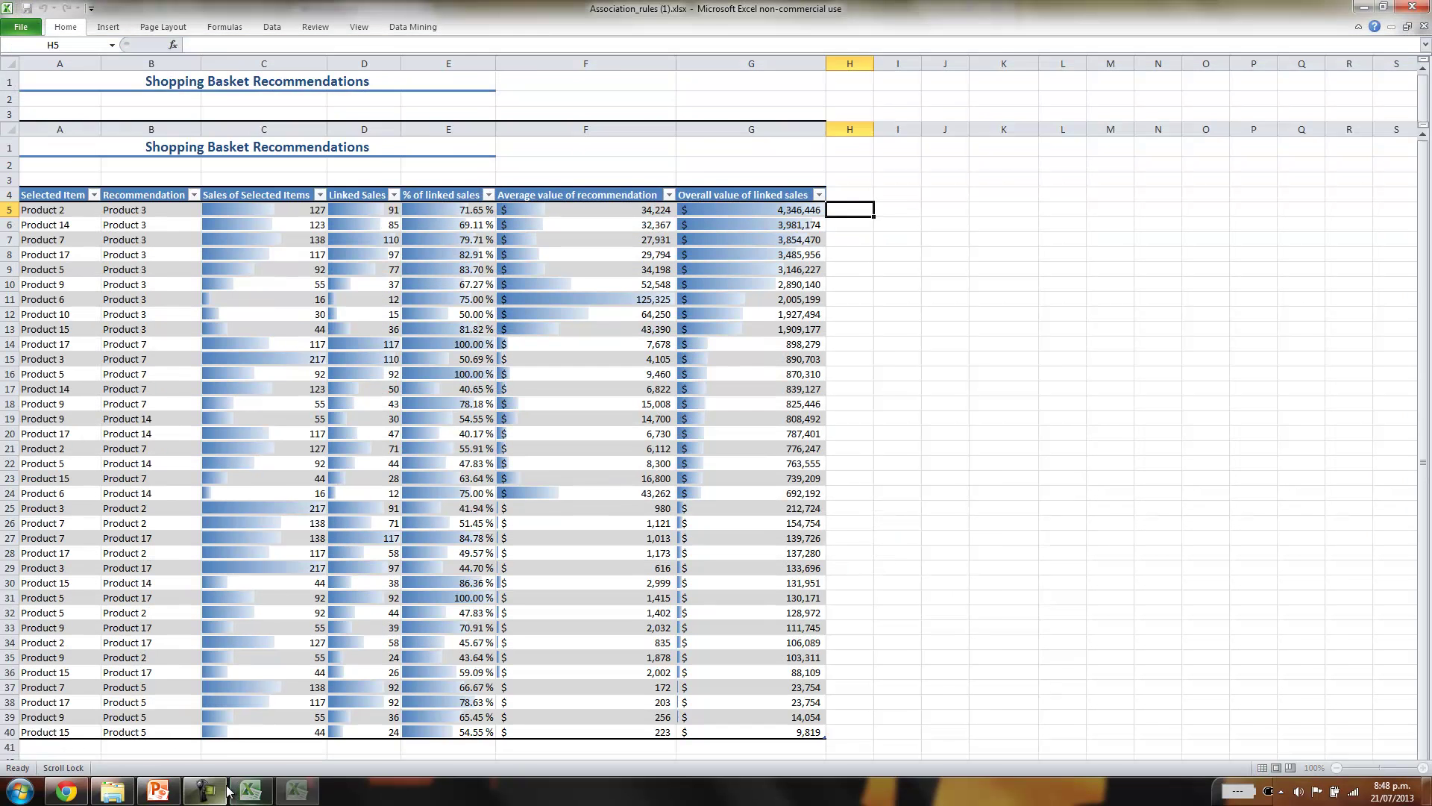
click(224, 755)
click(291, 408)
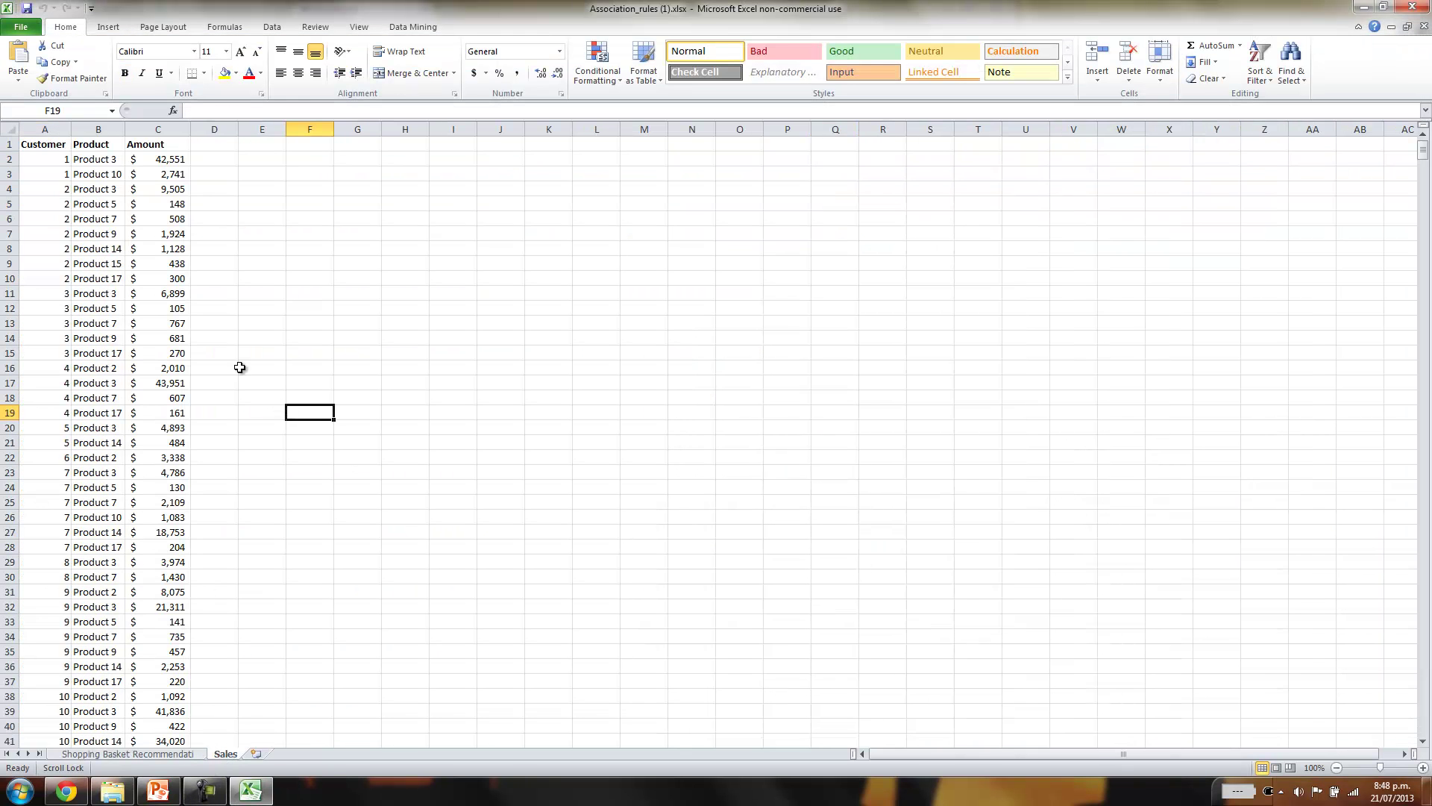
drag(54, 149, 161, 176)
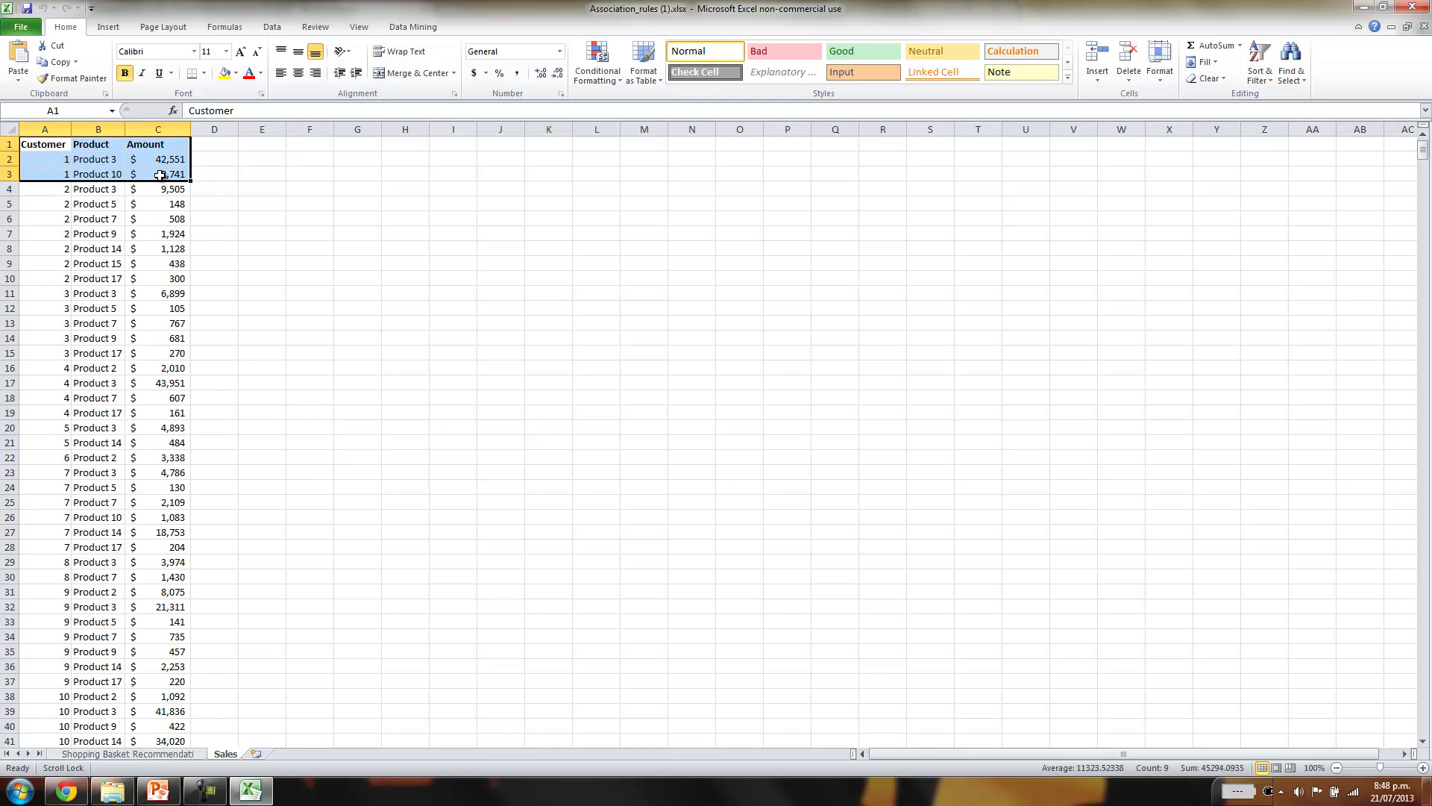
Search Chrome for 'sql server excel datamining addin download' to find Microsoft's Data Mining Add-ins page
click(415, 28)
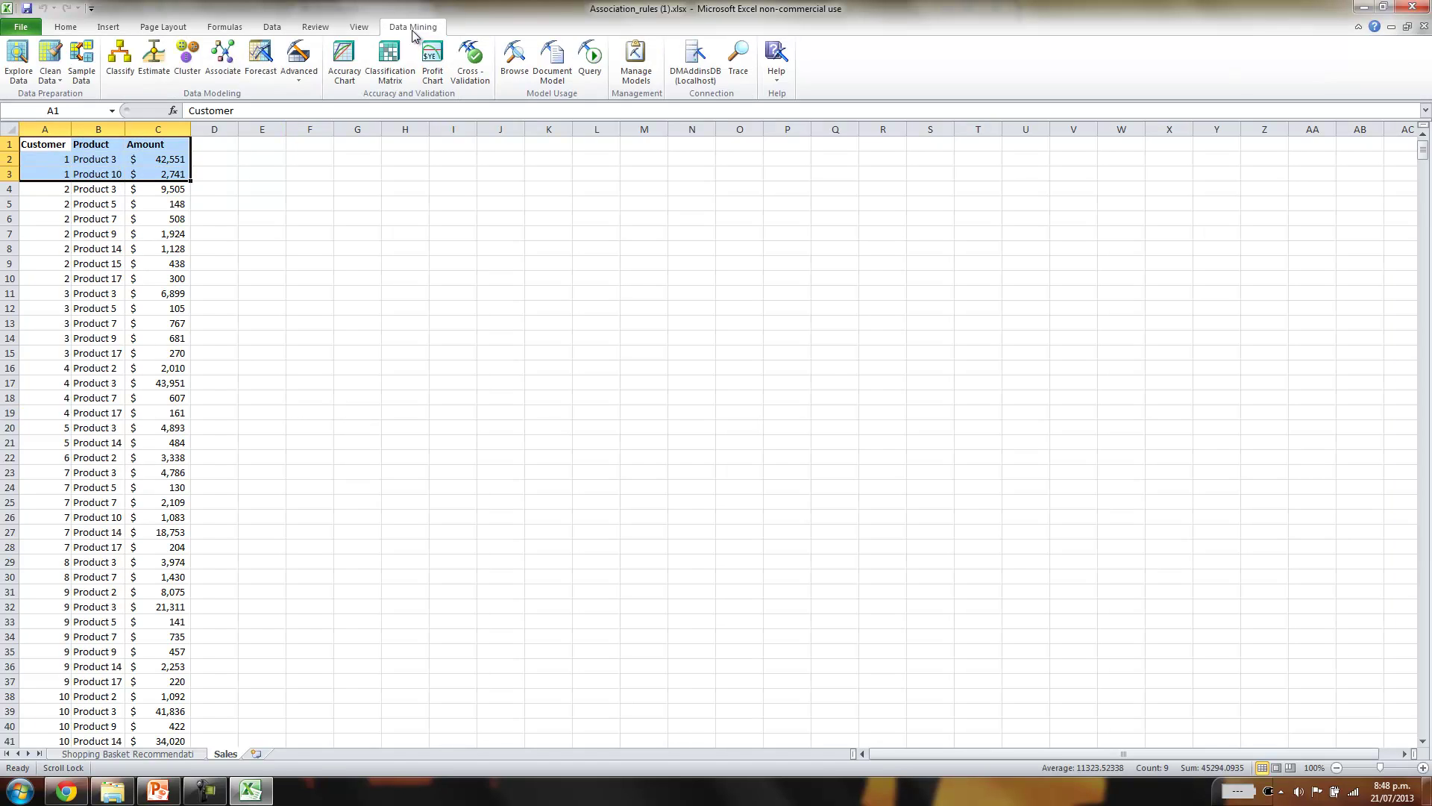
click(66, 791)
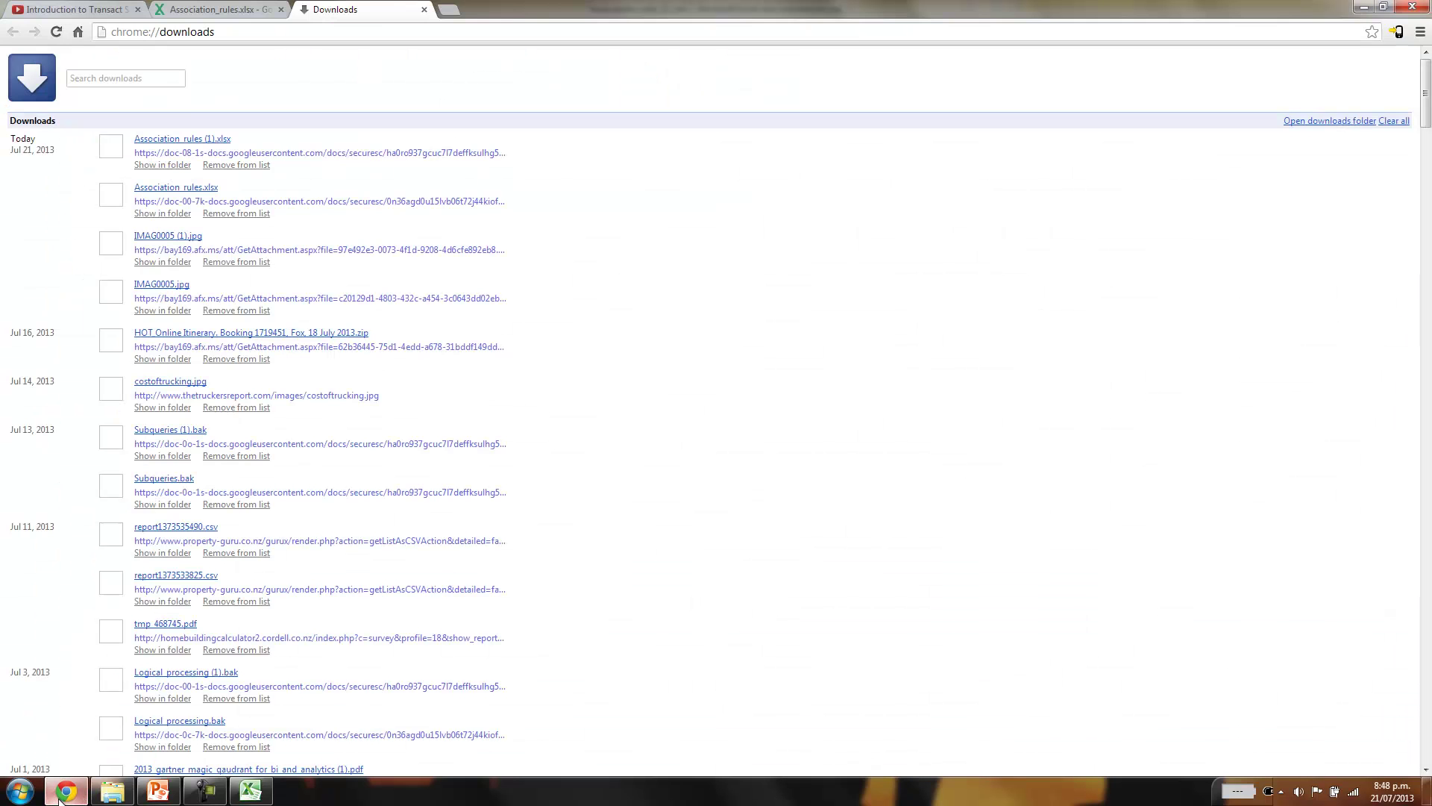
click(446, 10)
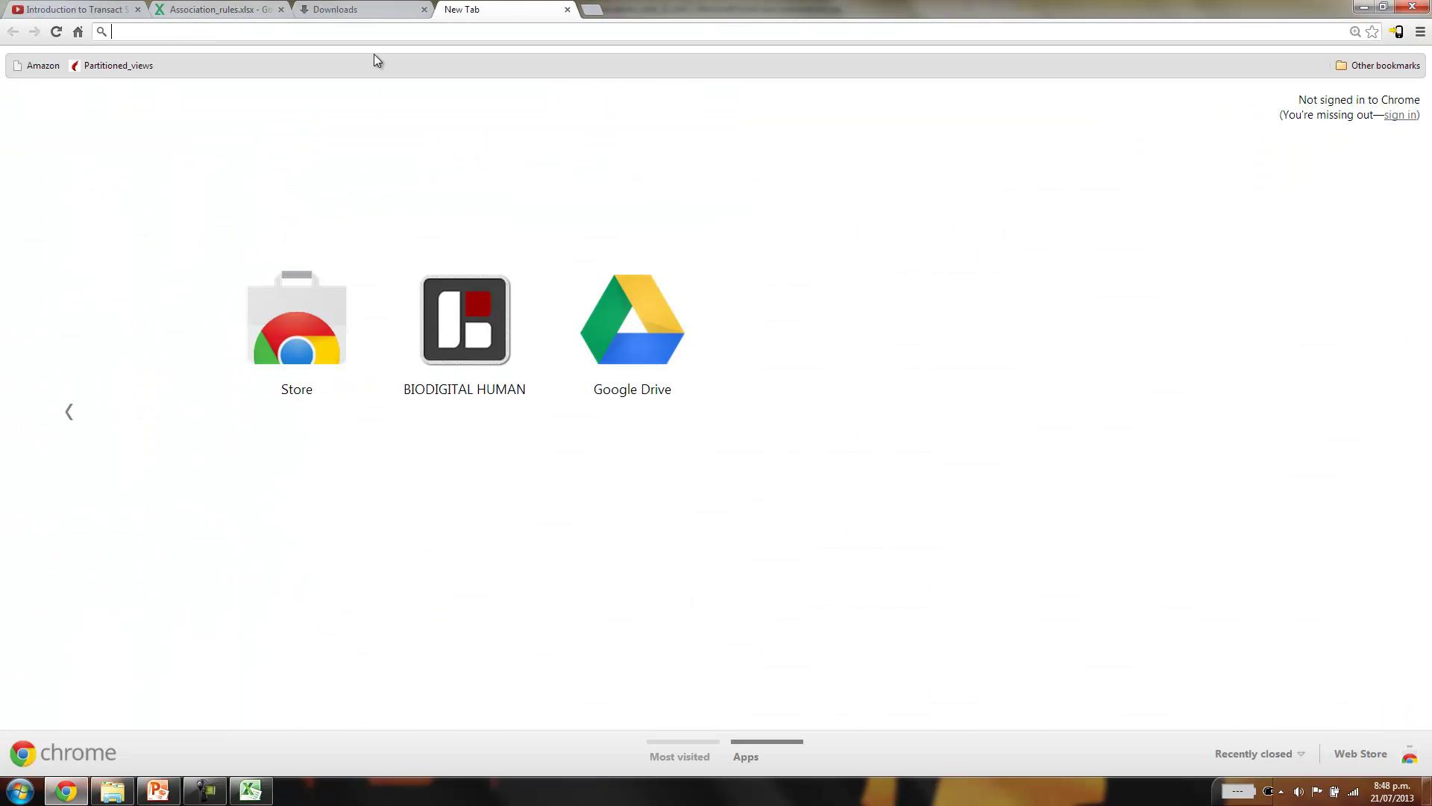
text(sql serve)
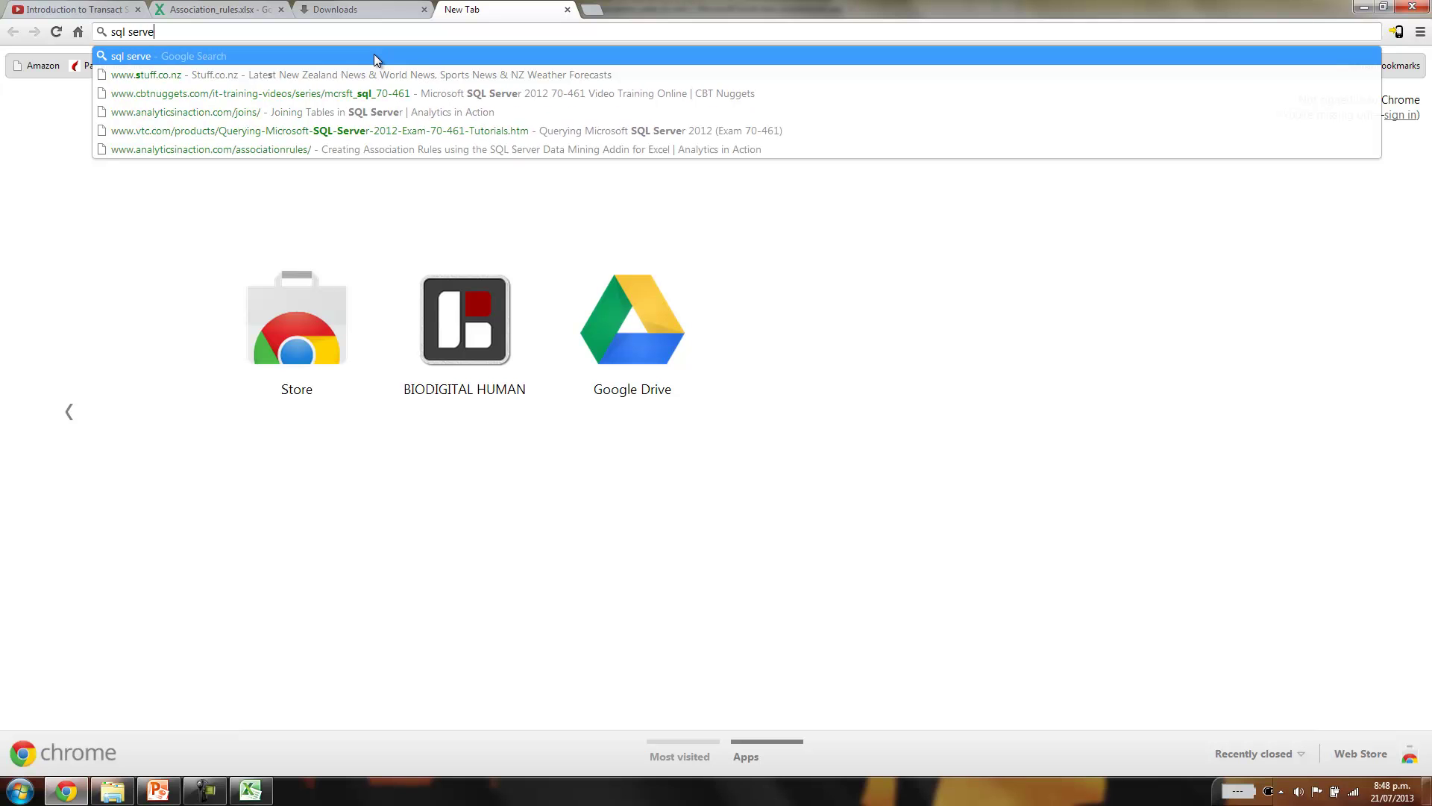
text(r excel d)
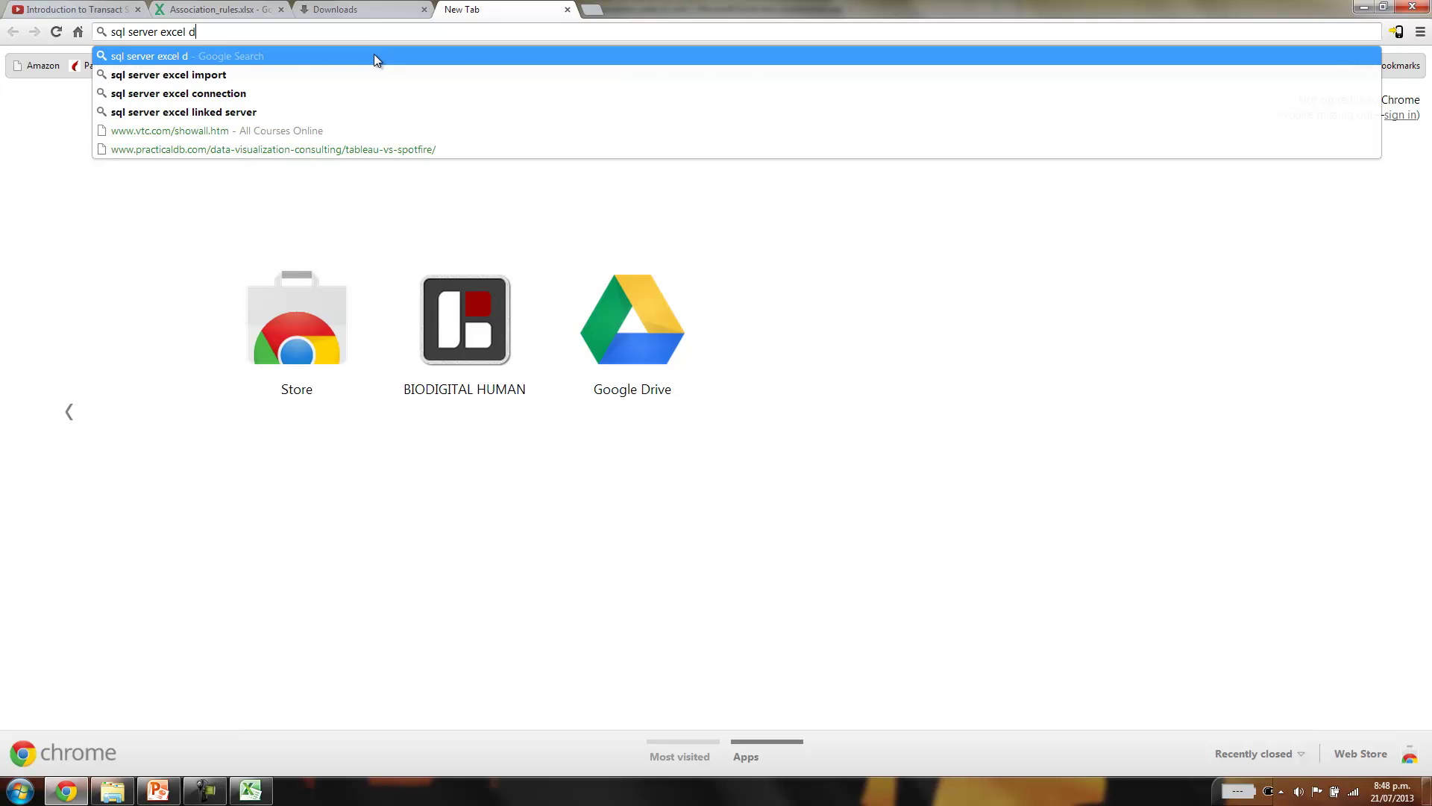
text(atamining a)
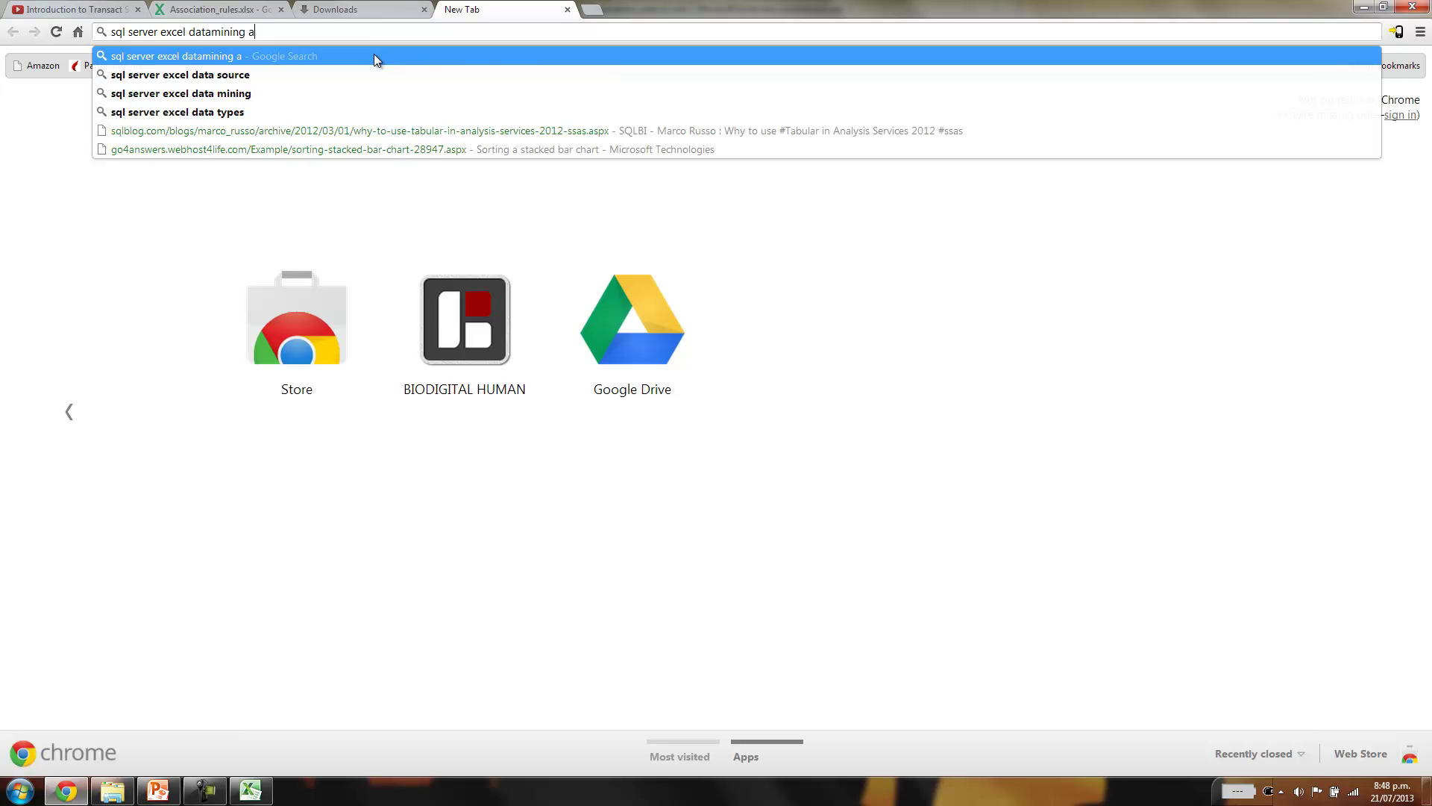
text(ddin d own)
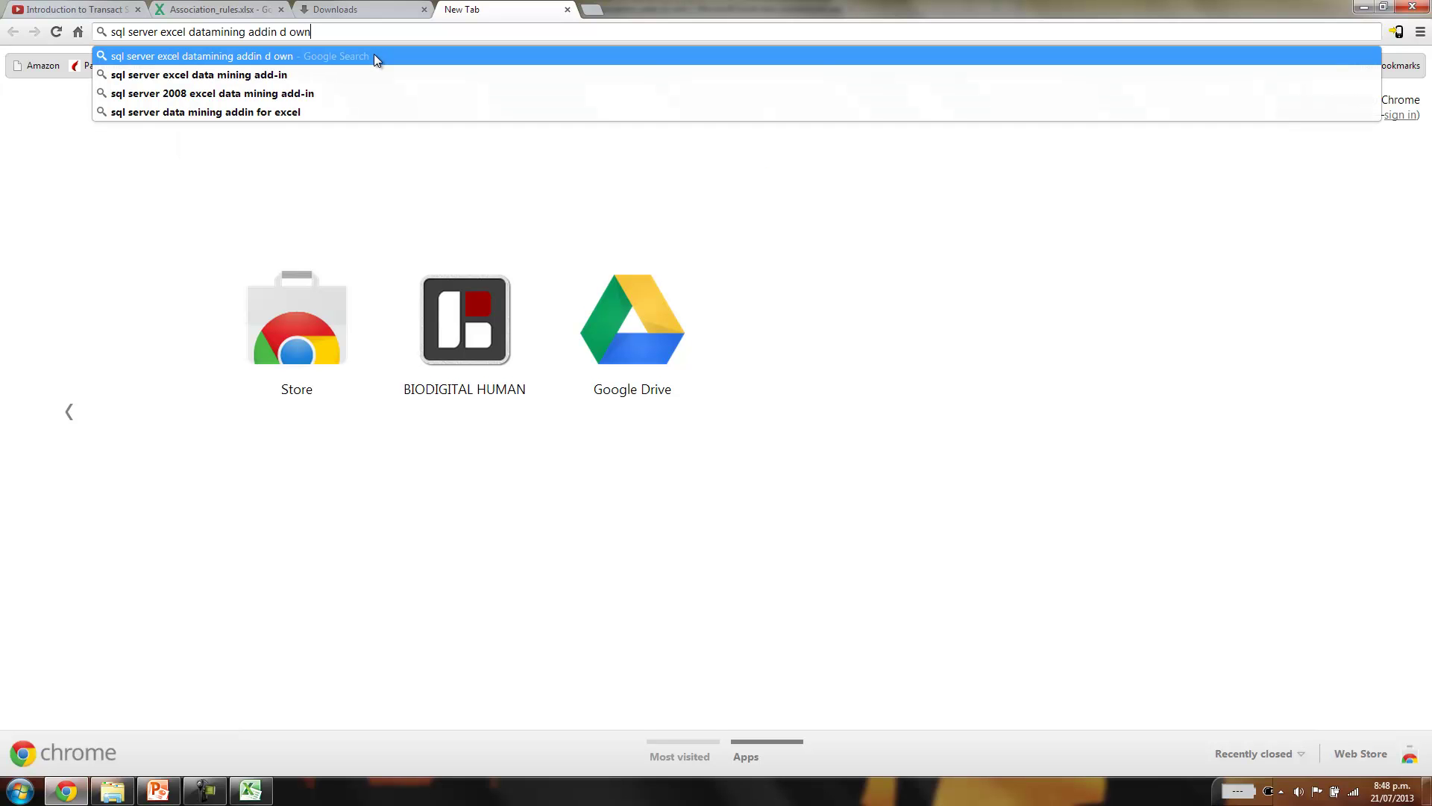
key(BackSpace)
key(BackSpace)
key(BackSpace)
key(BackSpace)
text(own)
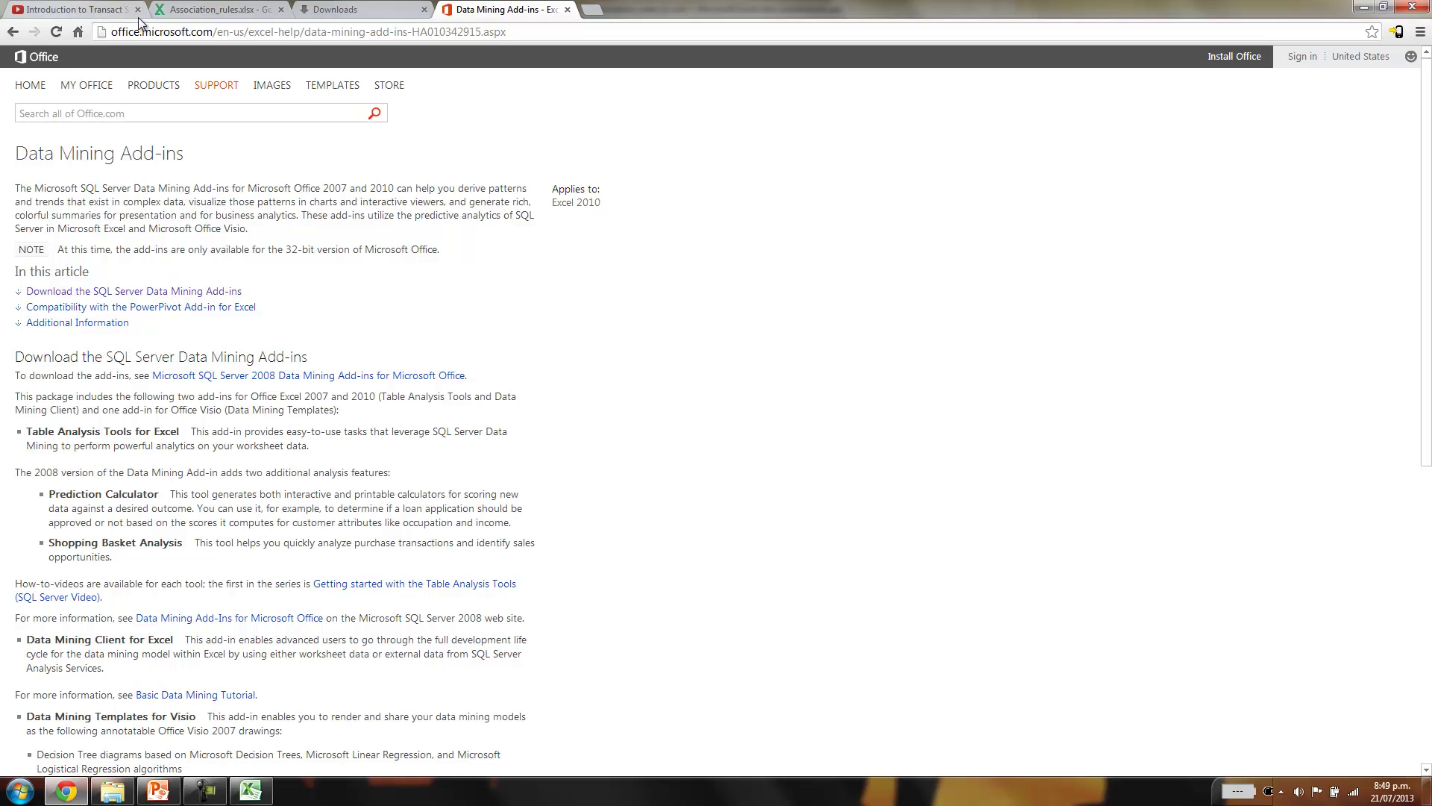
click(216, 10)
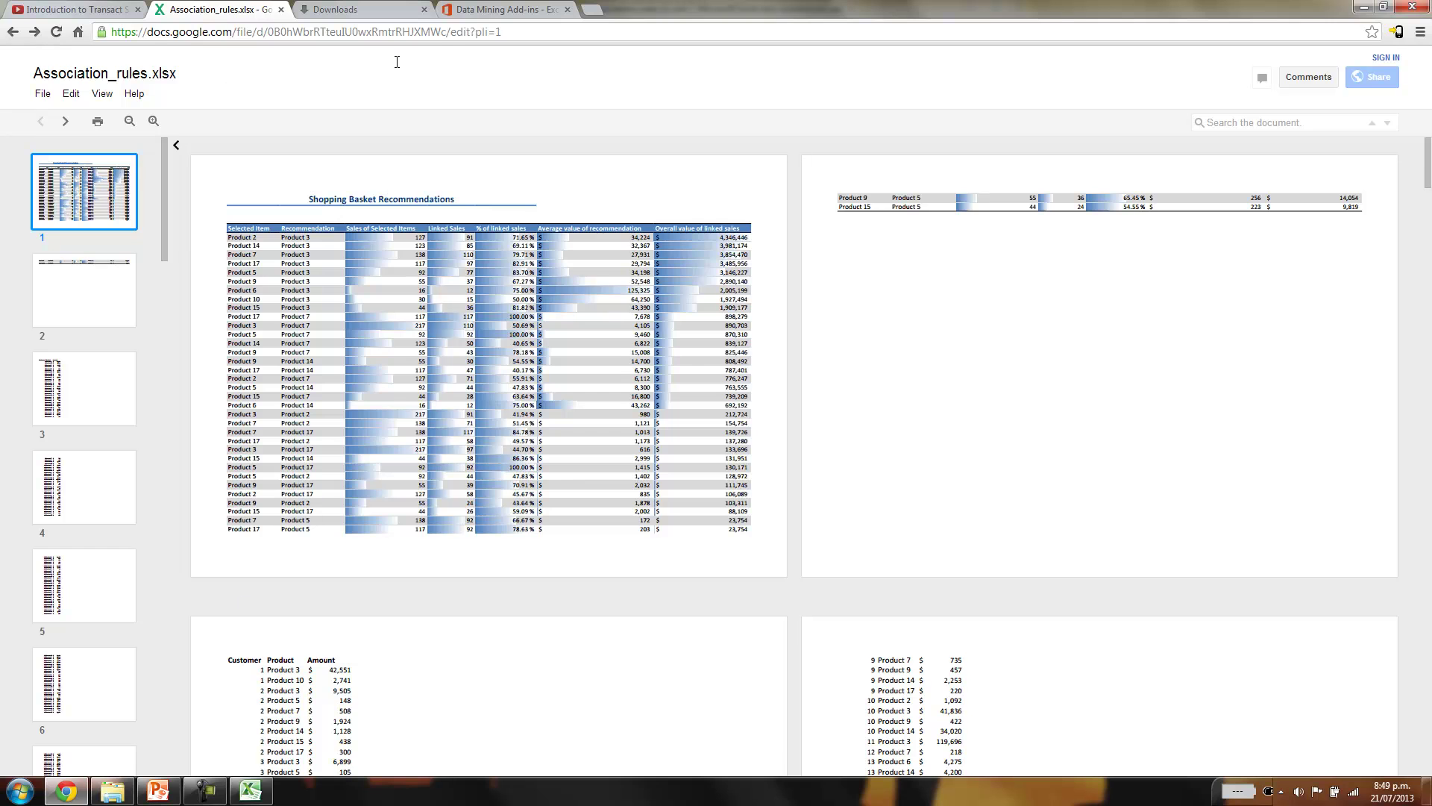
Convert the Sales data in A1:C1000 into a table with Customer, Product and Amount headers
click(251, 791)
click(275, 382)
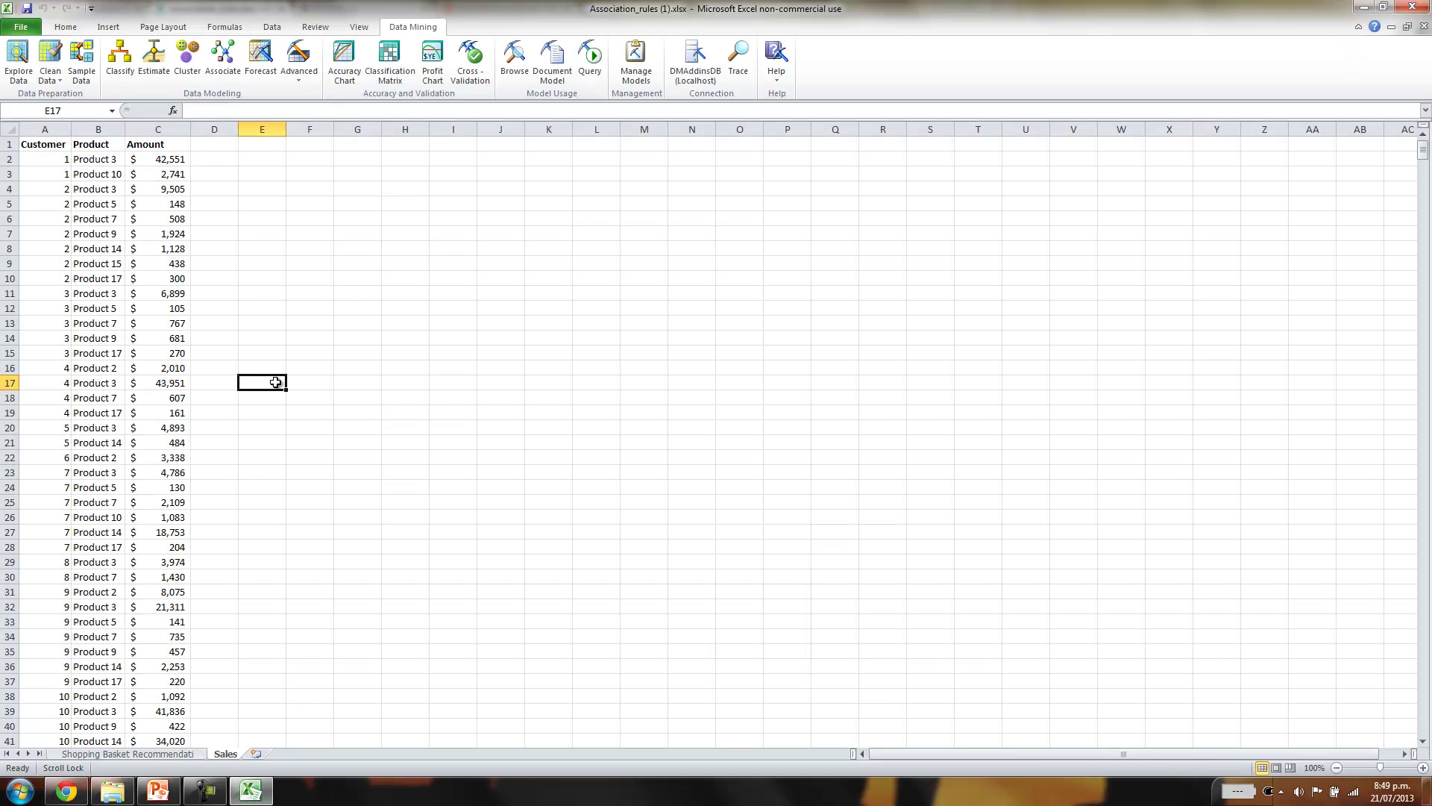
drag(173, 150, 3, 164)
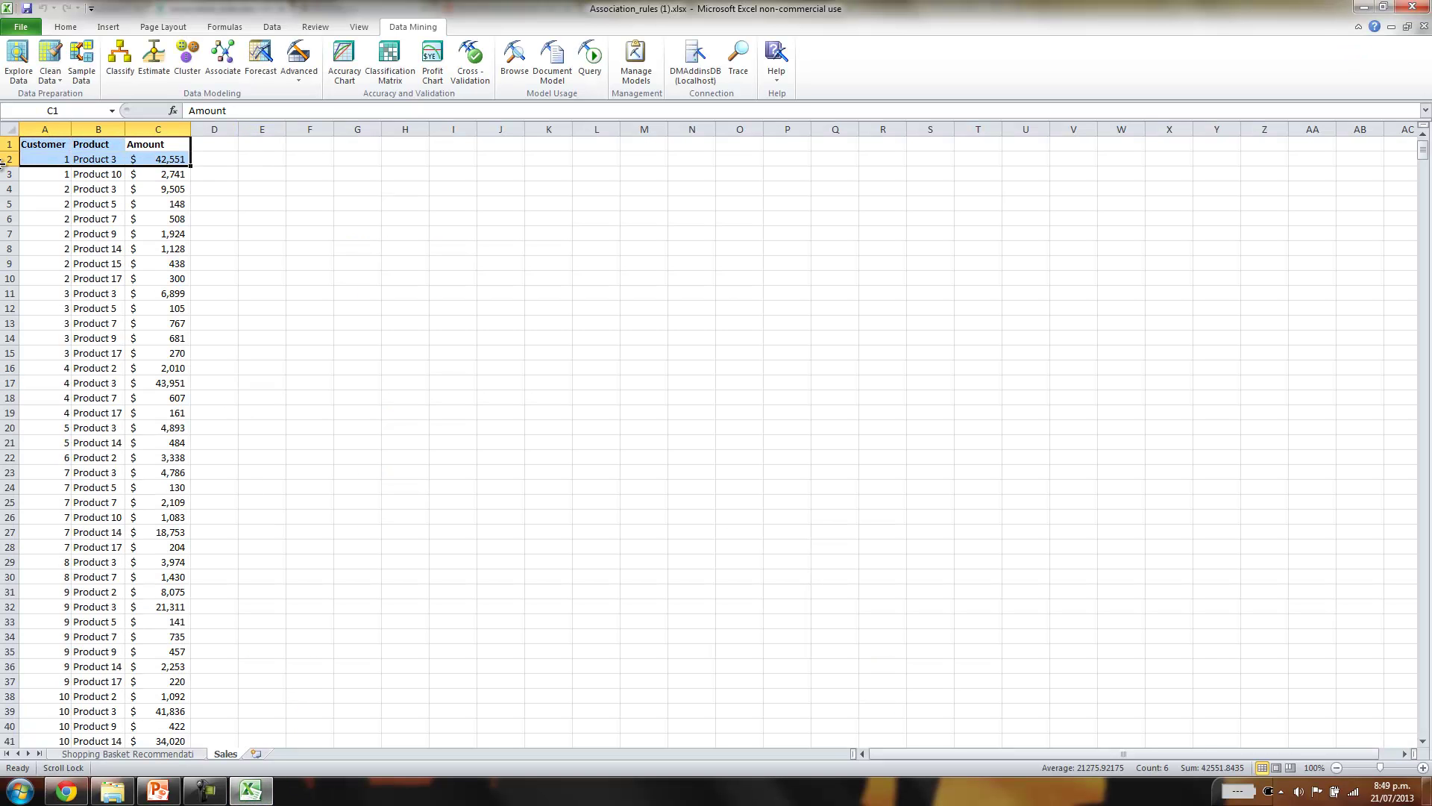
key(ctrl+shift+Down)
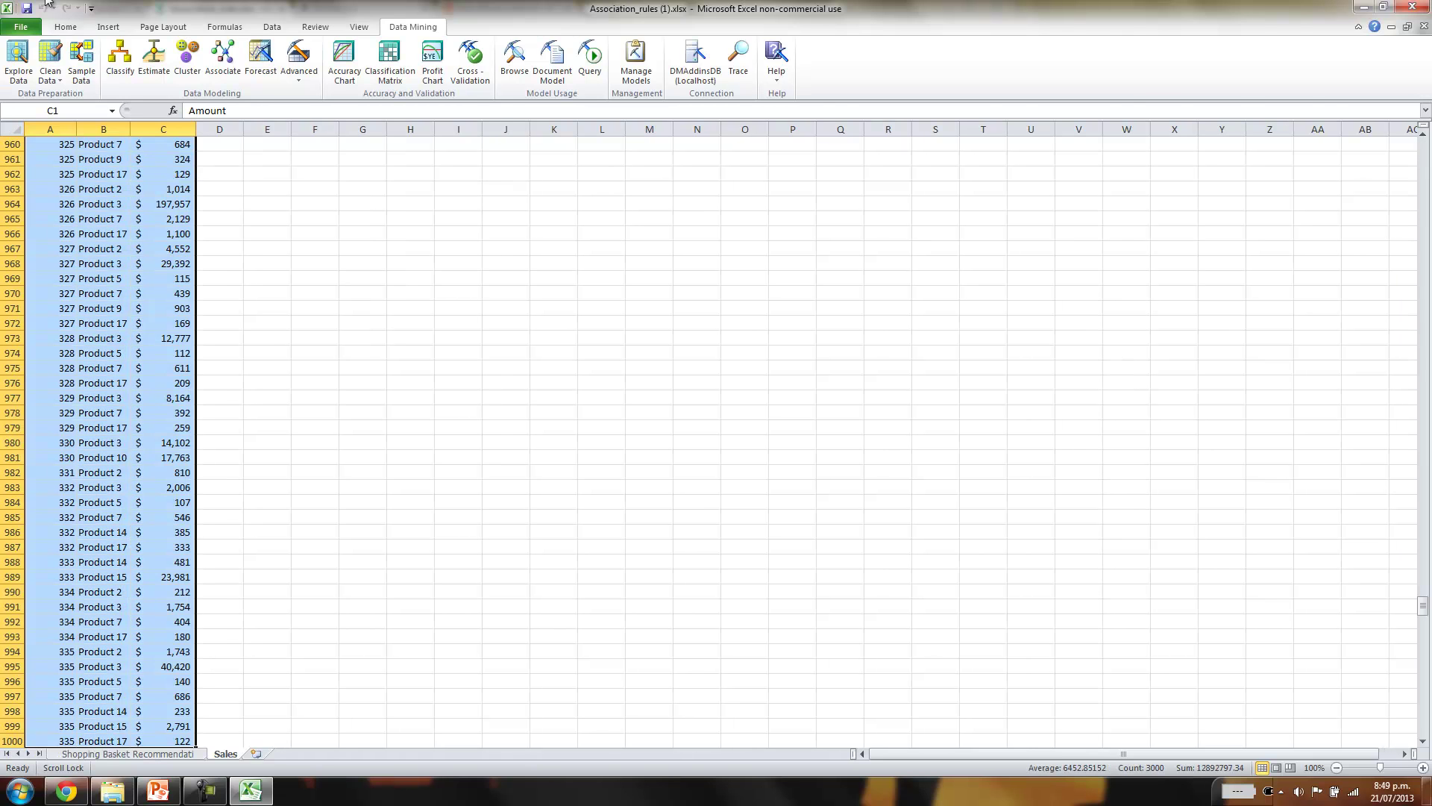
click(72, 29)
click(108, 28)
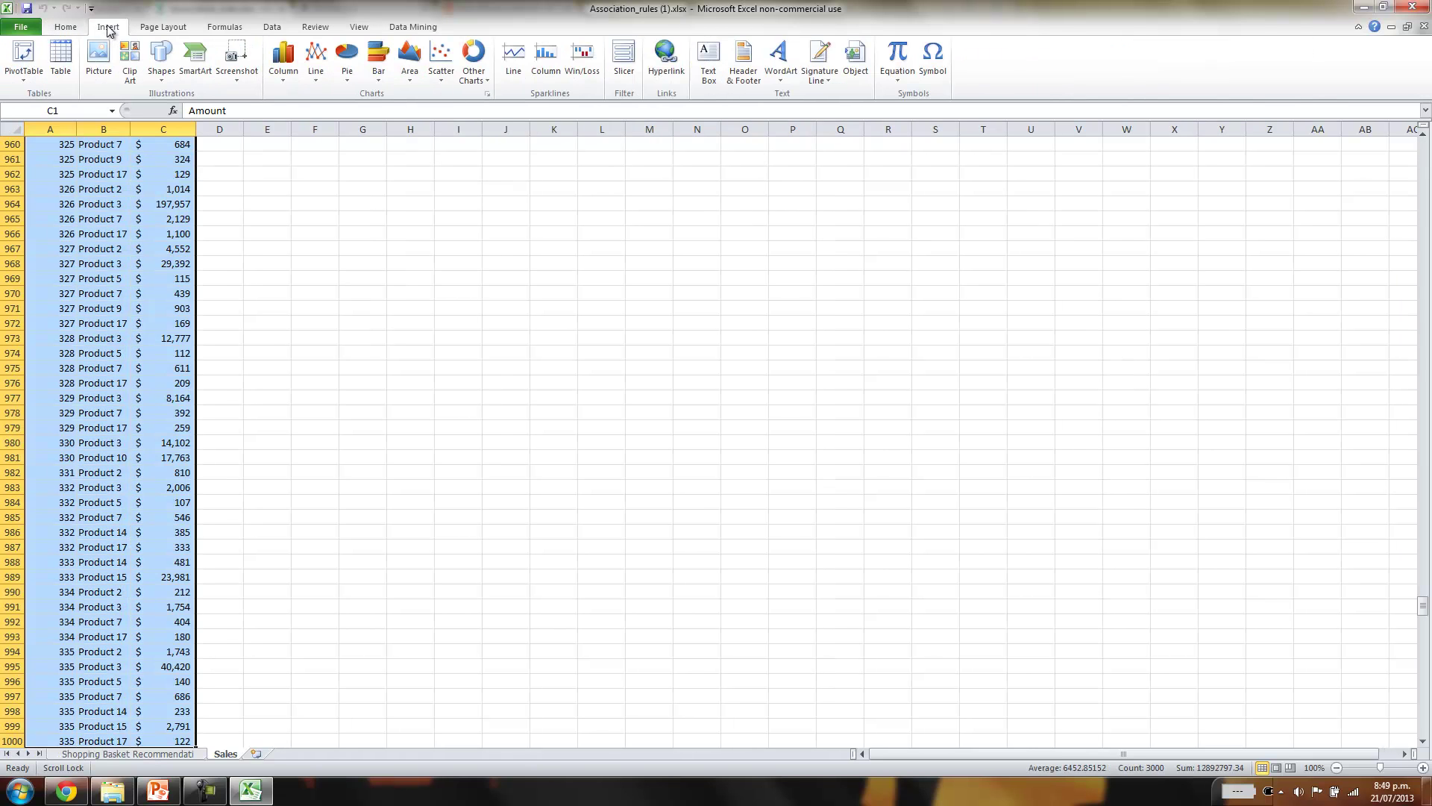
click(61, 58)
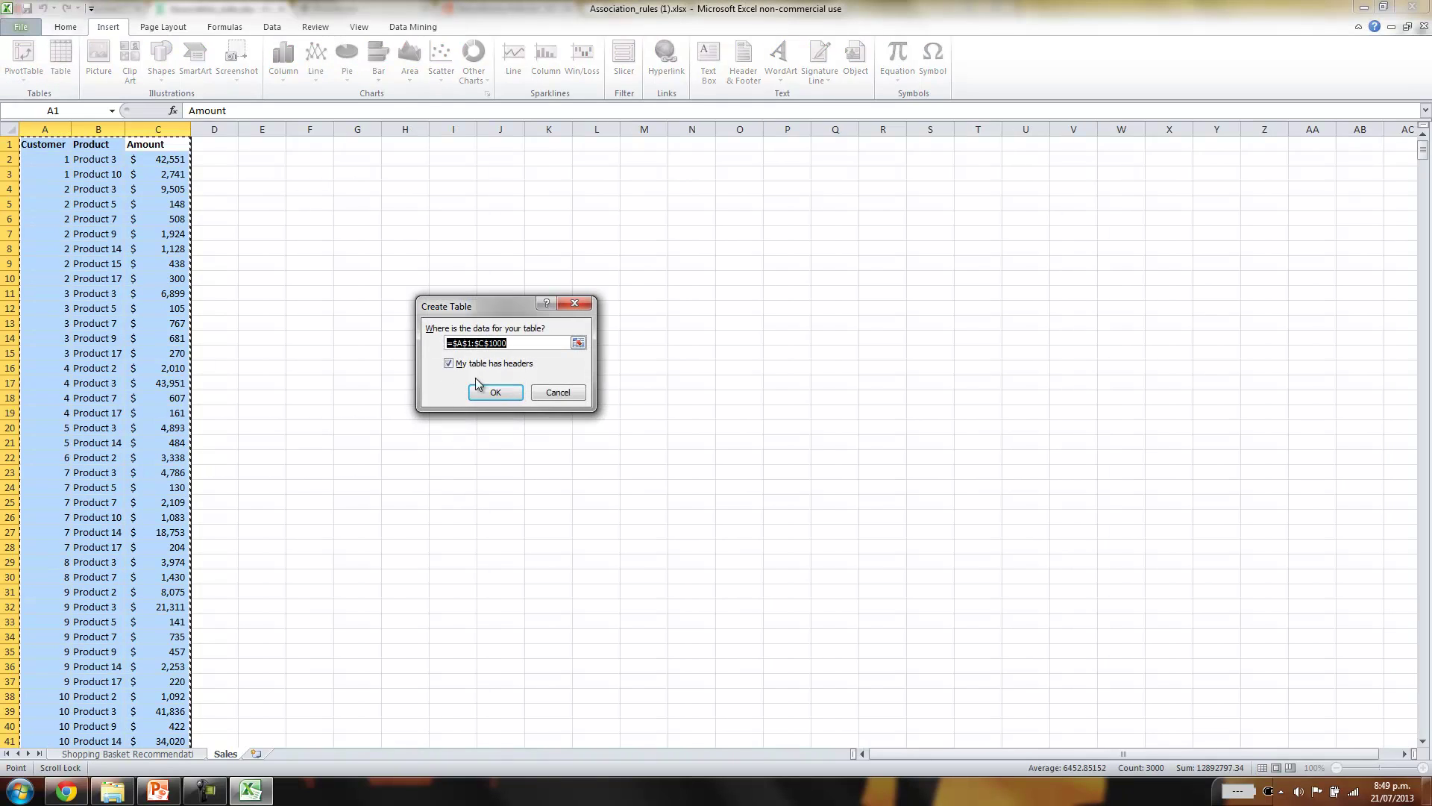
click(496, 393)
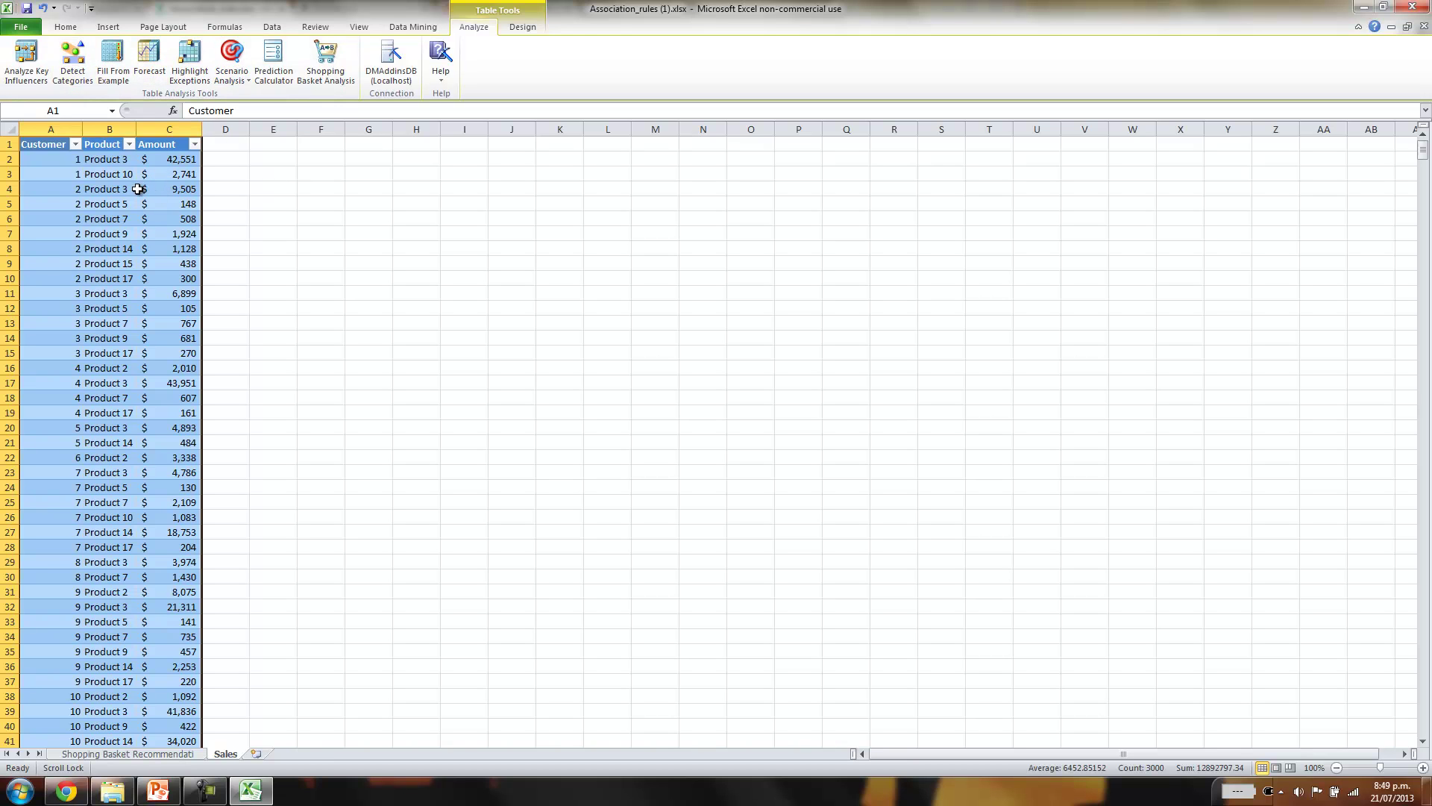
Run Shopping Basket Analysis on the Customer, Product and Amount columns of the sales table
click(333, 59)
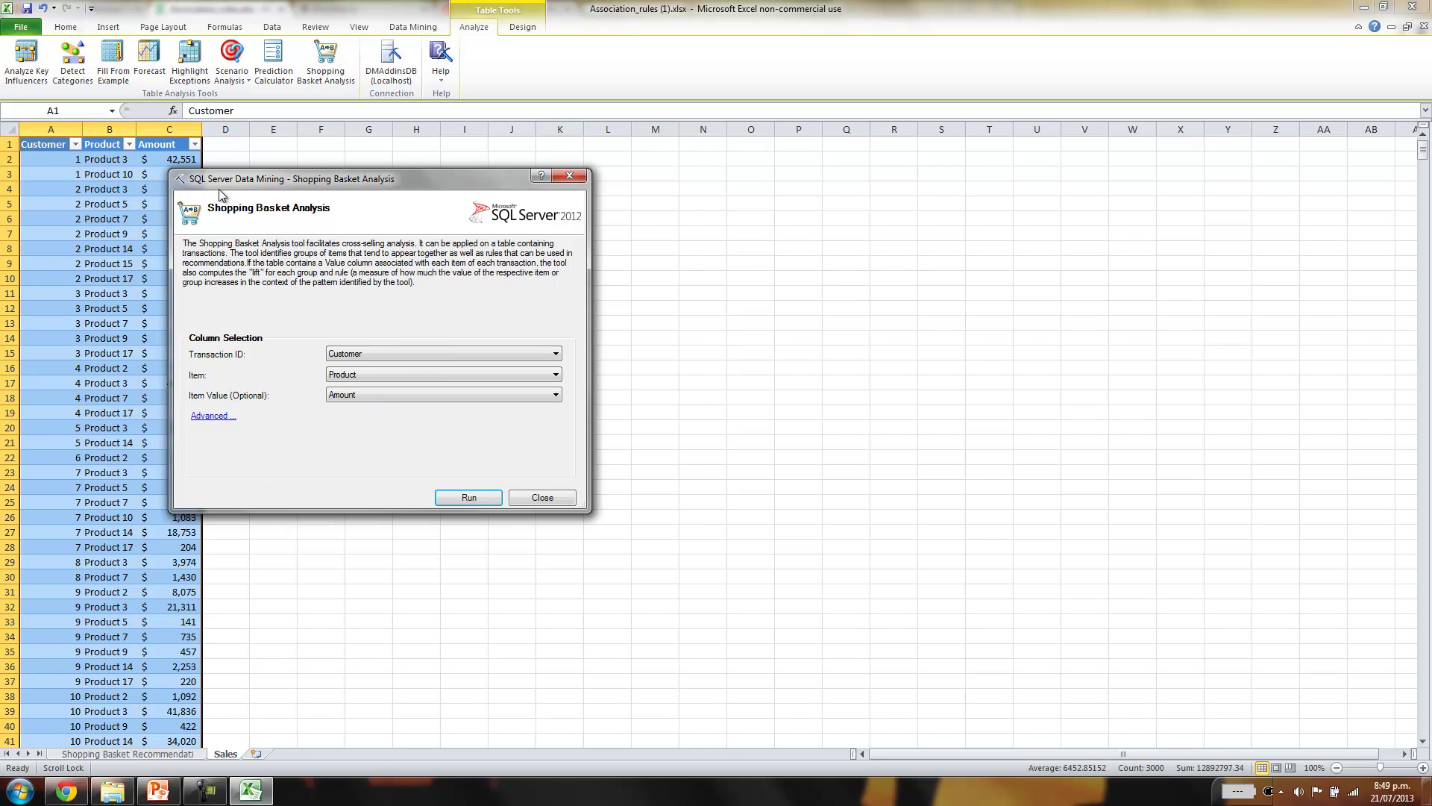
drag(234, 180, 318, 186)
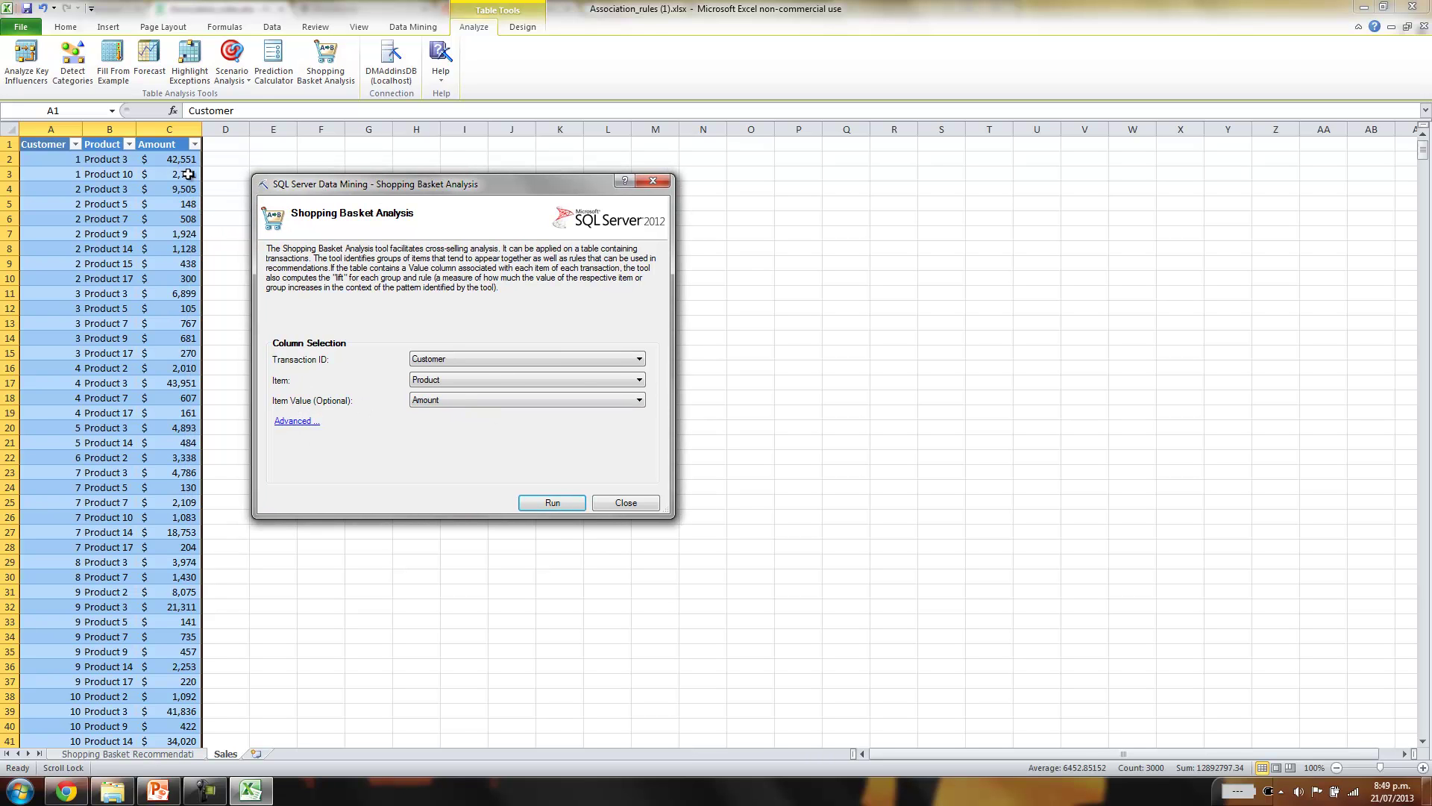
click(551, 503)
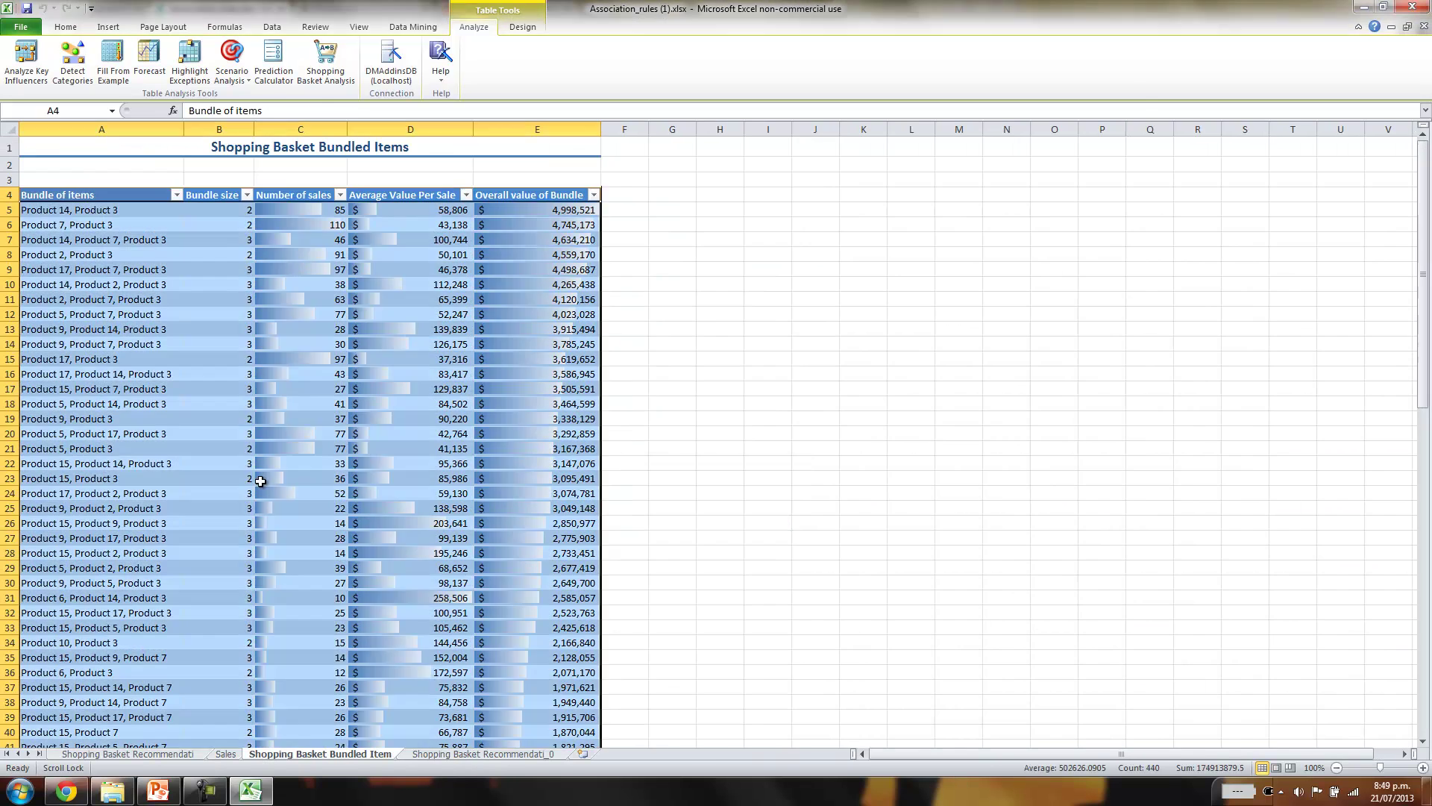
Widen column E on the Bundled Items sheet and view the Shopping Basket Recommendations_0 sheet
click(693, 218)
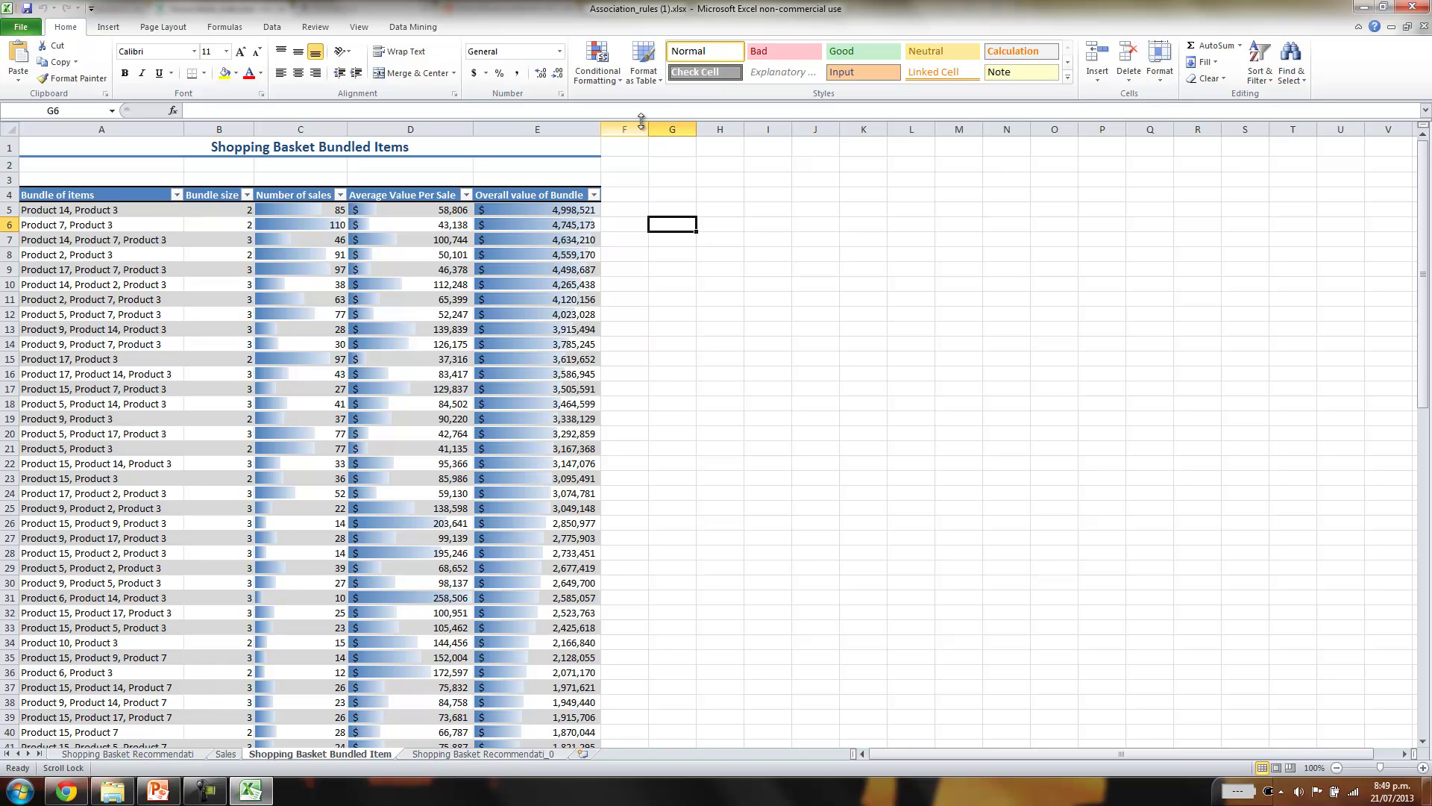
drag(611, 129, 701, 129)
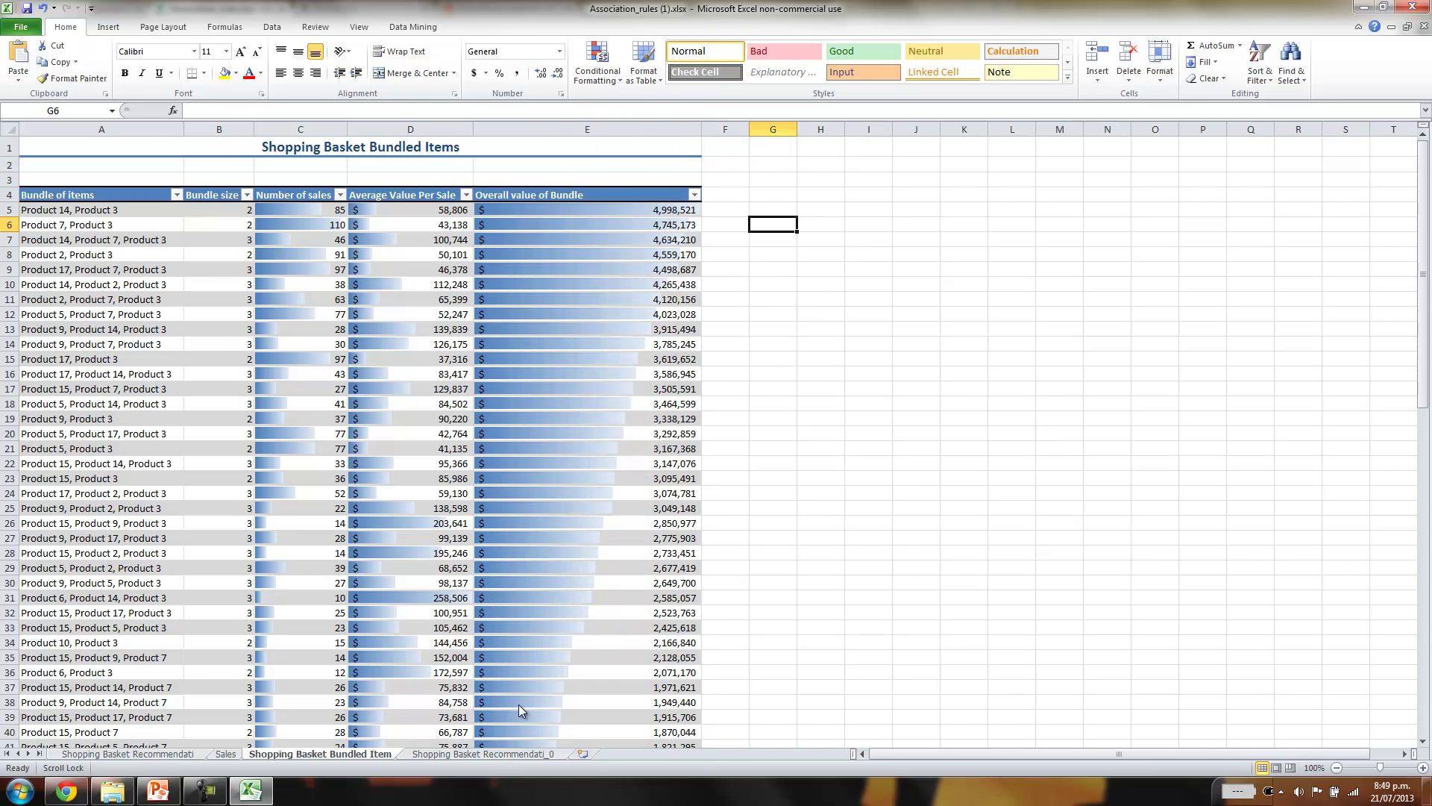
click(483, 754)
click(378, 361)
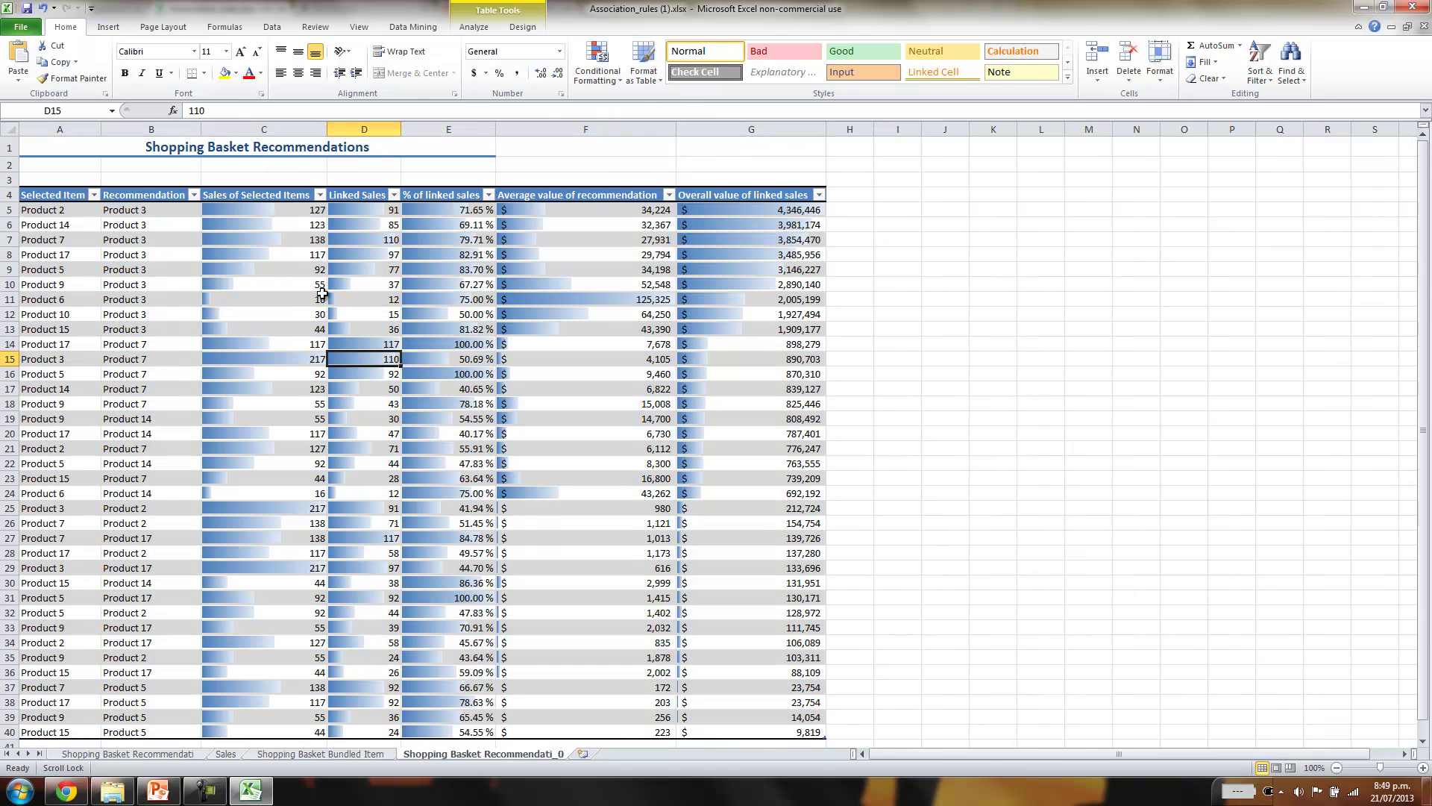
click(244, 212)
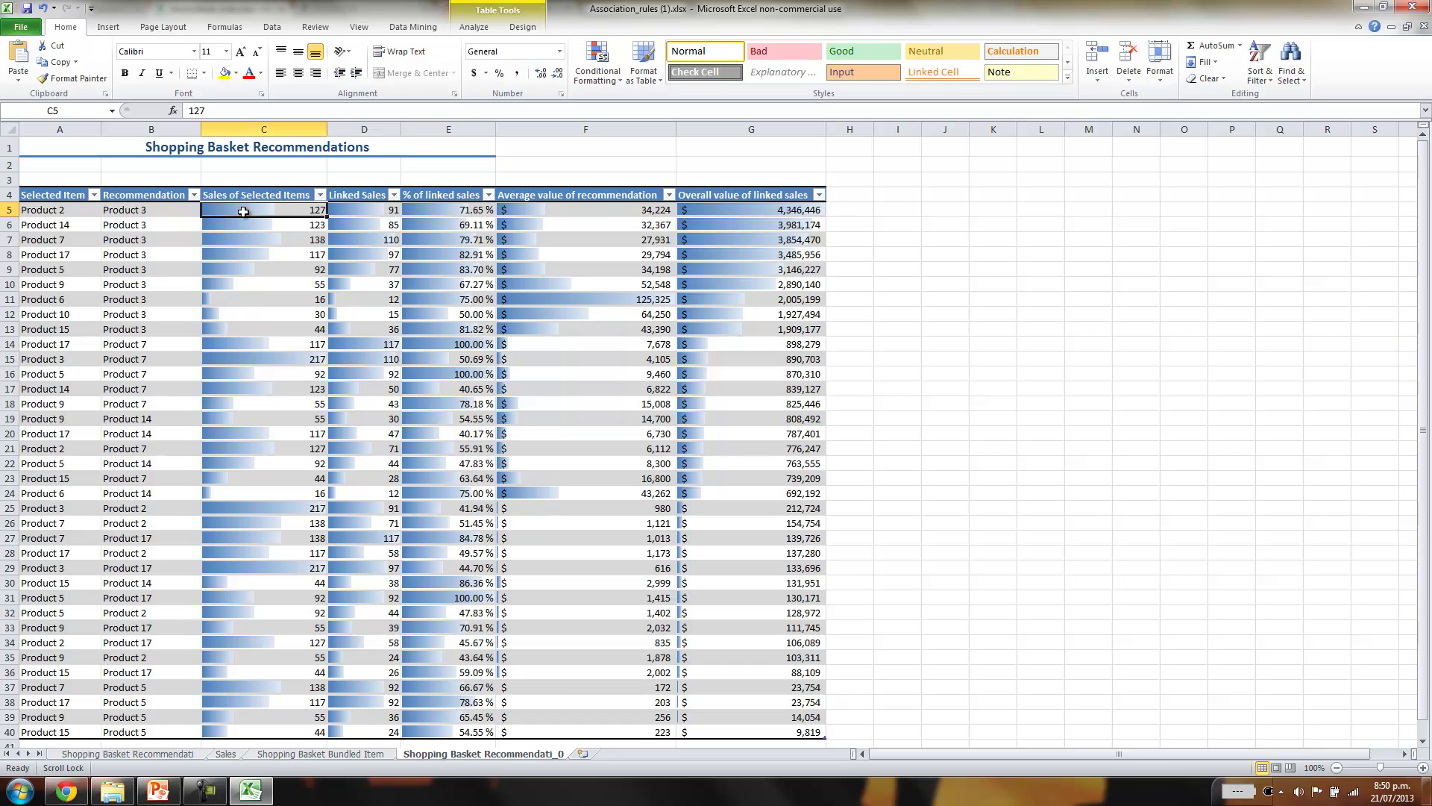
click(38, 211)
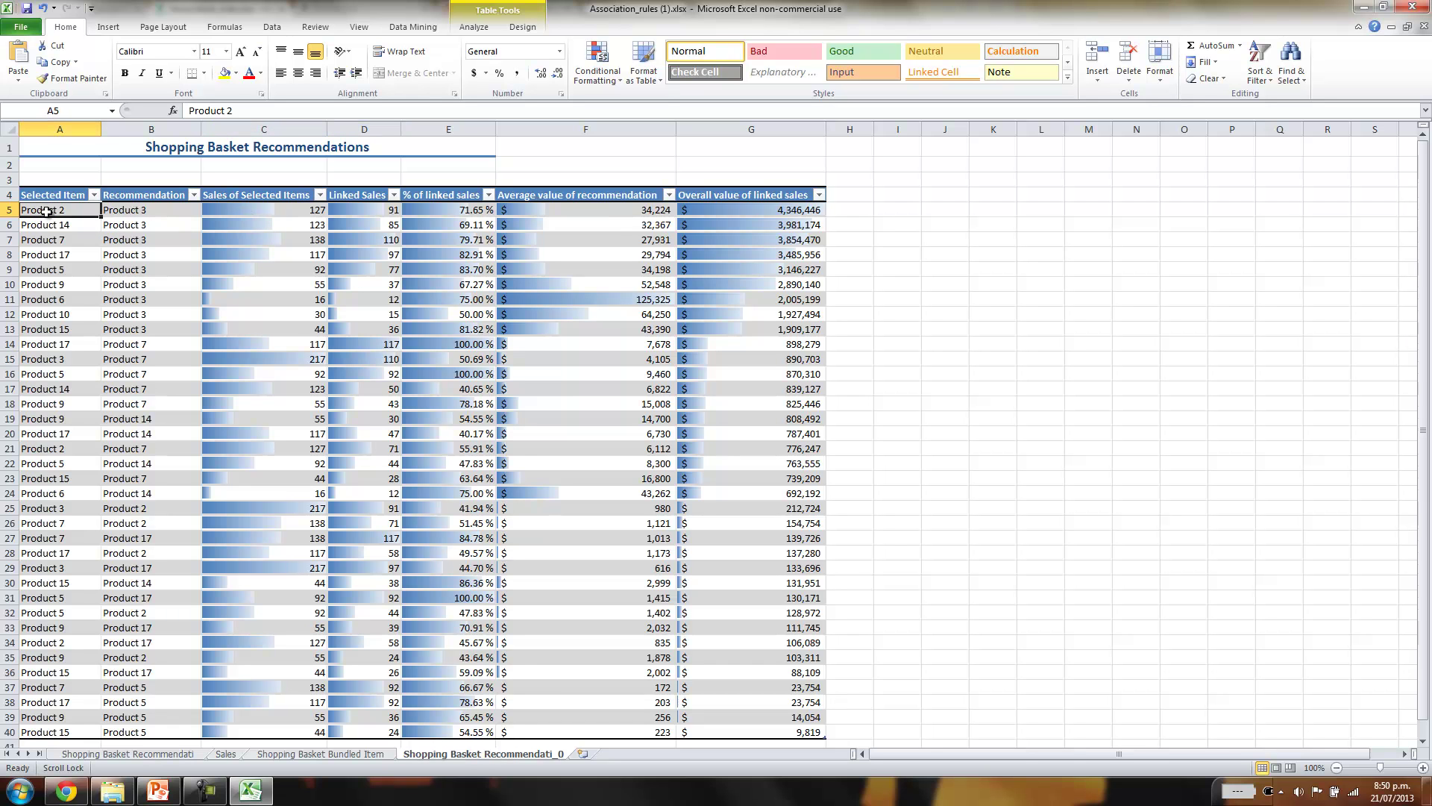
click(146, 211)
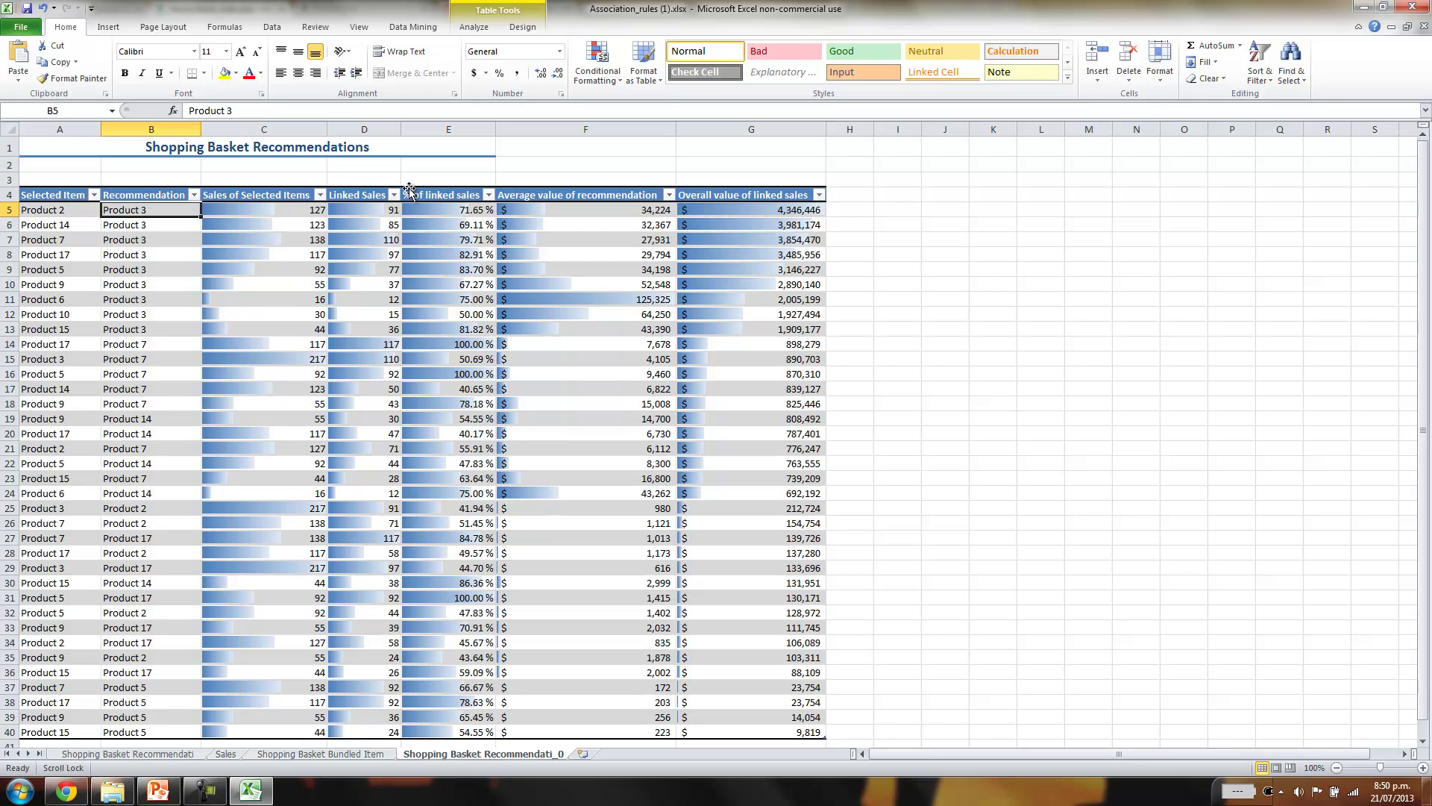
click(642, 209)
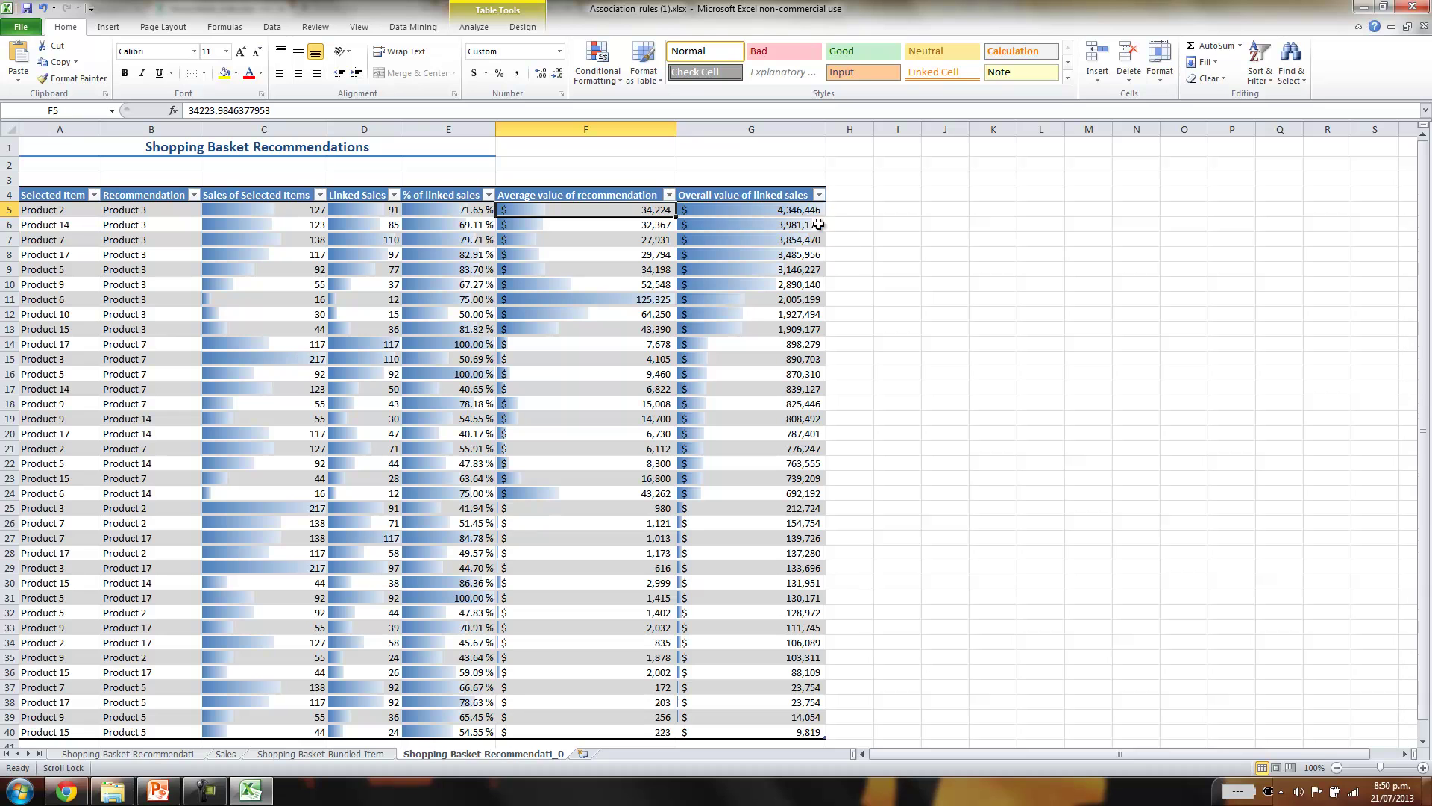
click(792, 211)
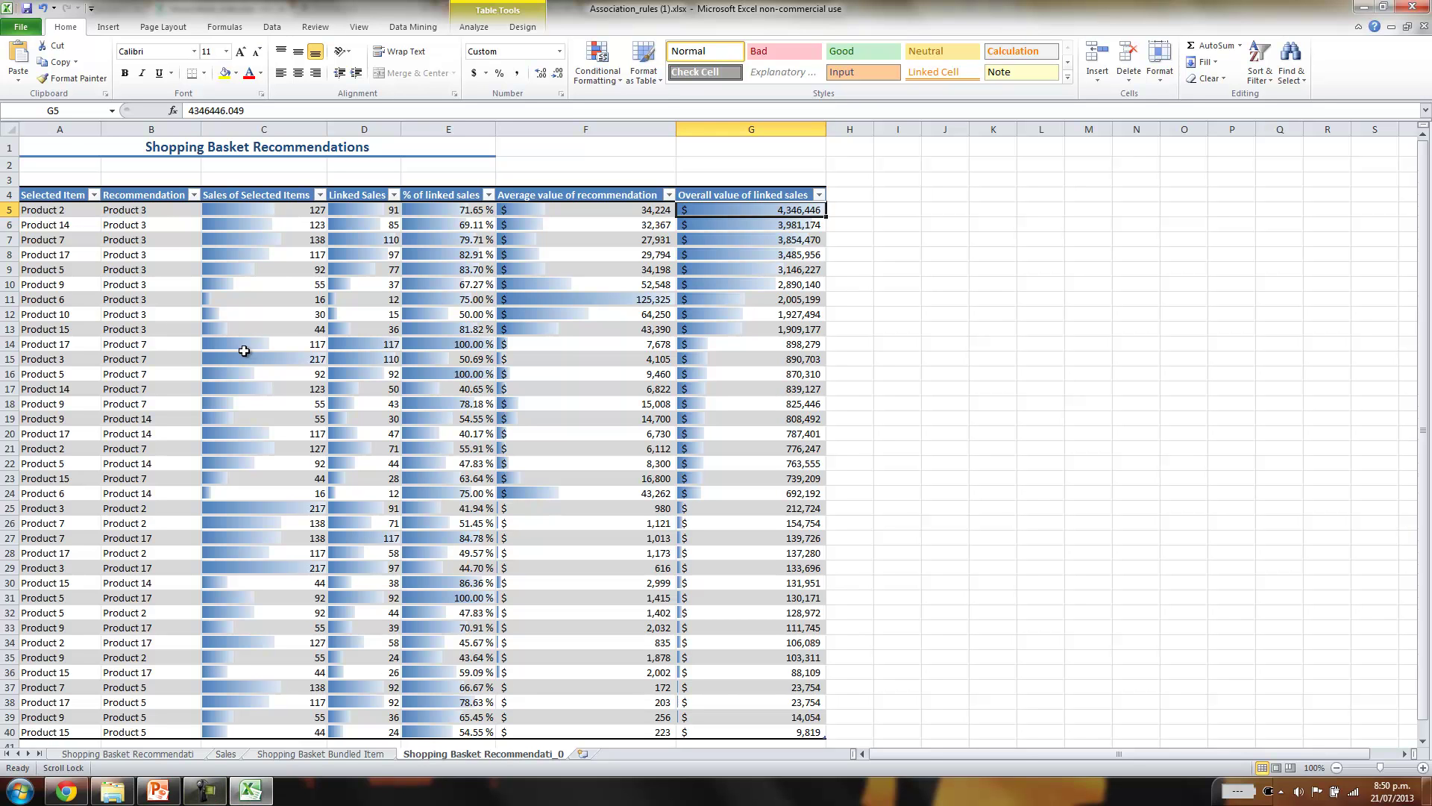
Review the bundles Product 14, Product 3 and Product 7, Product 3 on the Bundled Items sheet
click(225, 753)
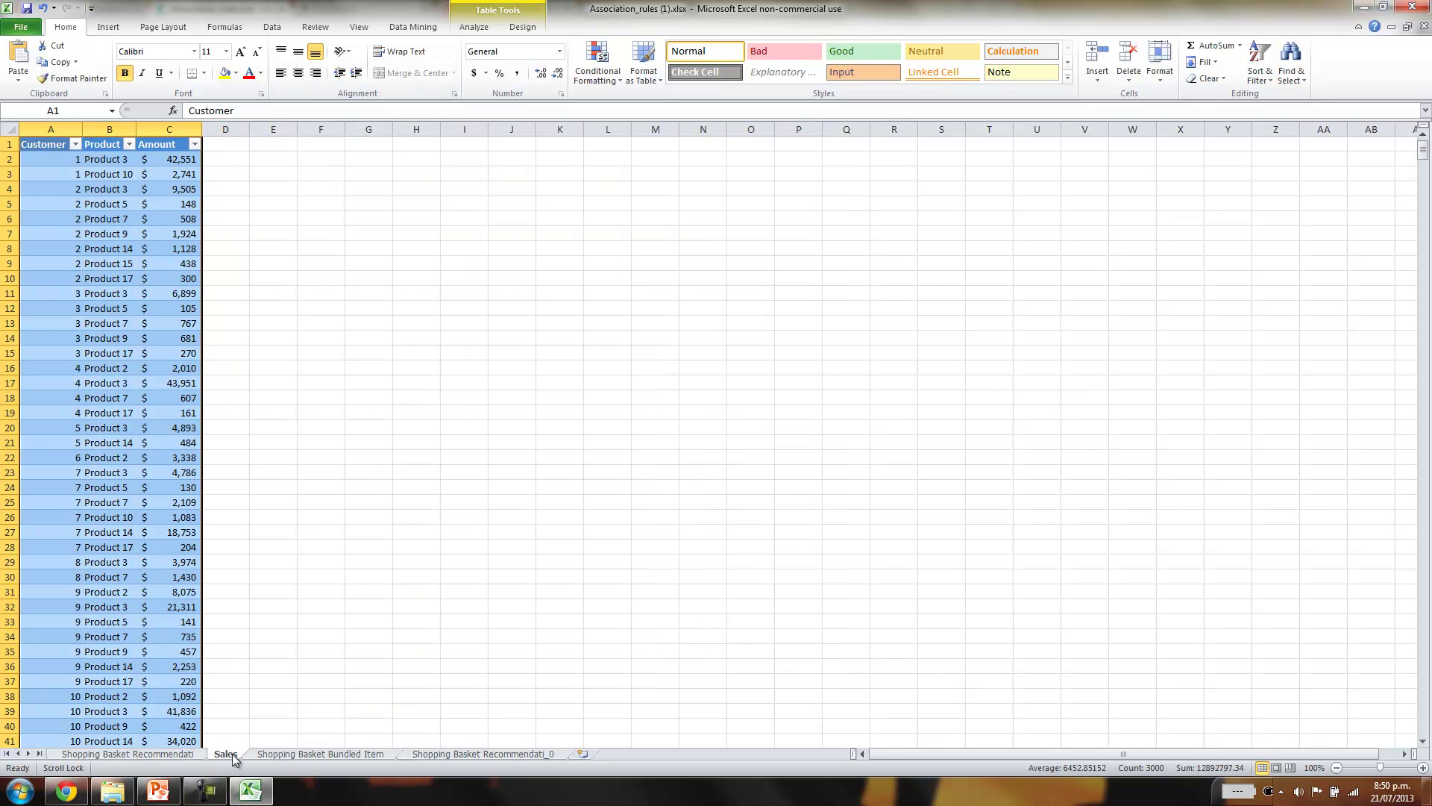
click(425, 28)
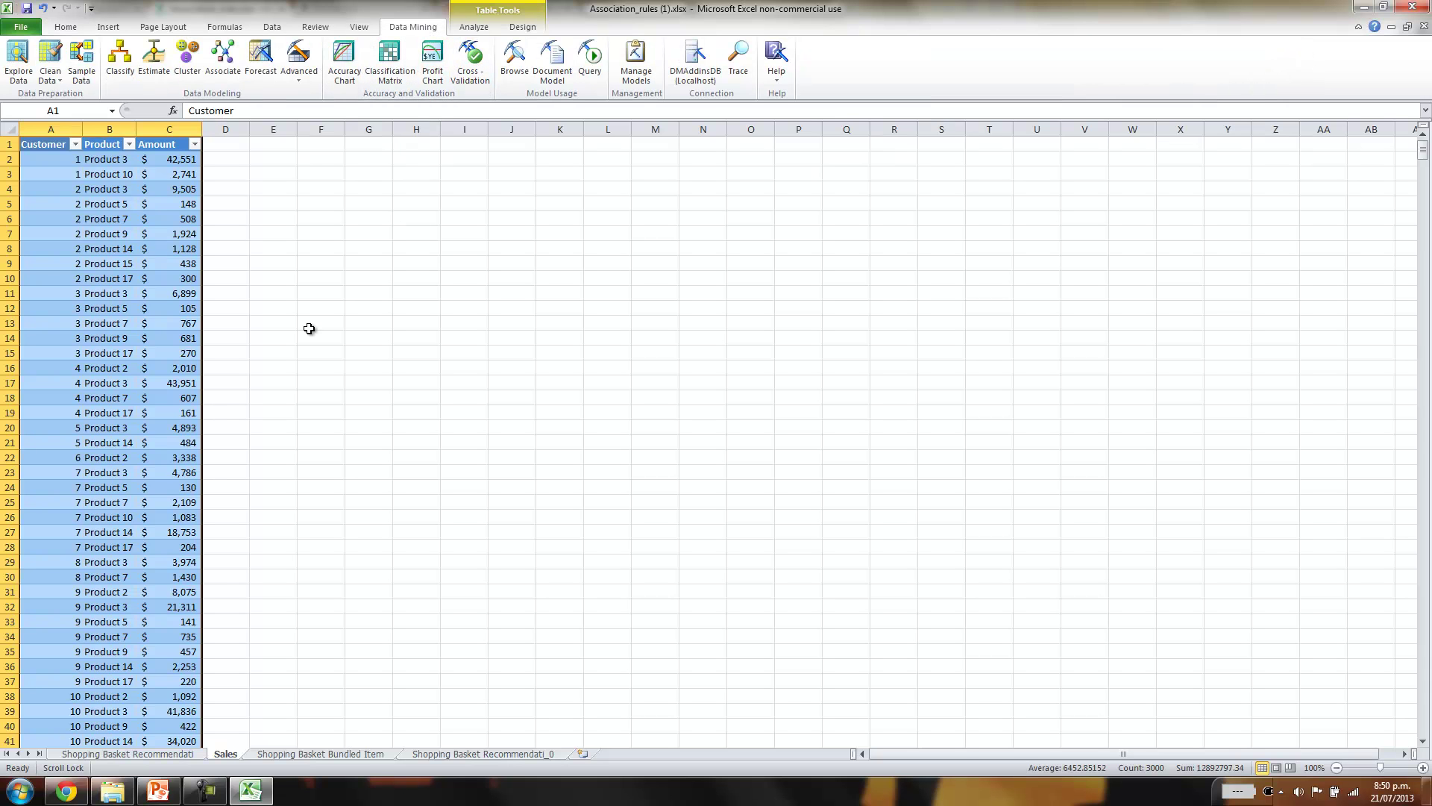
click(358, 753)
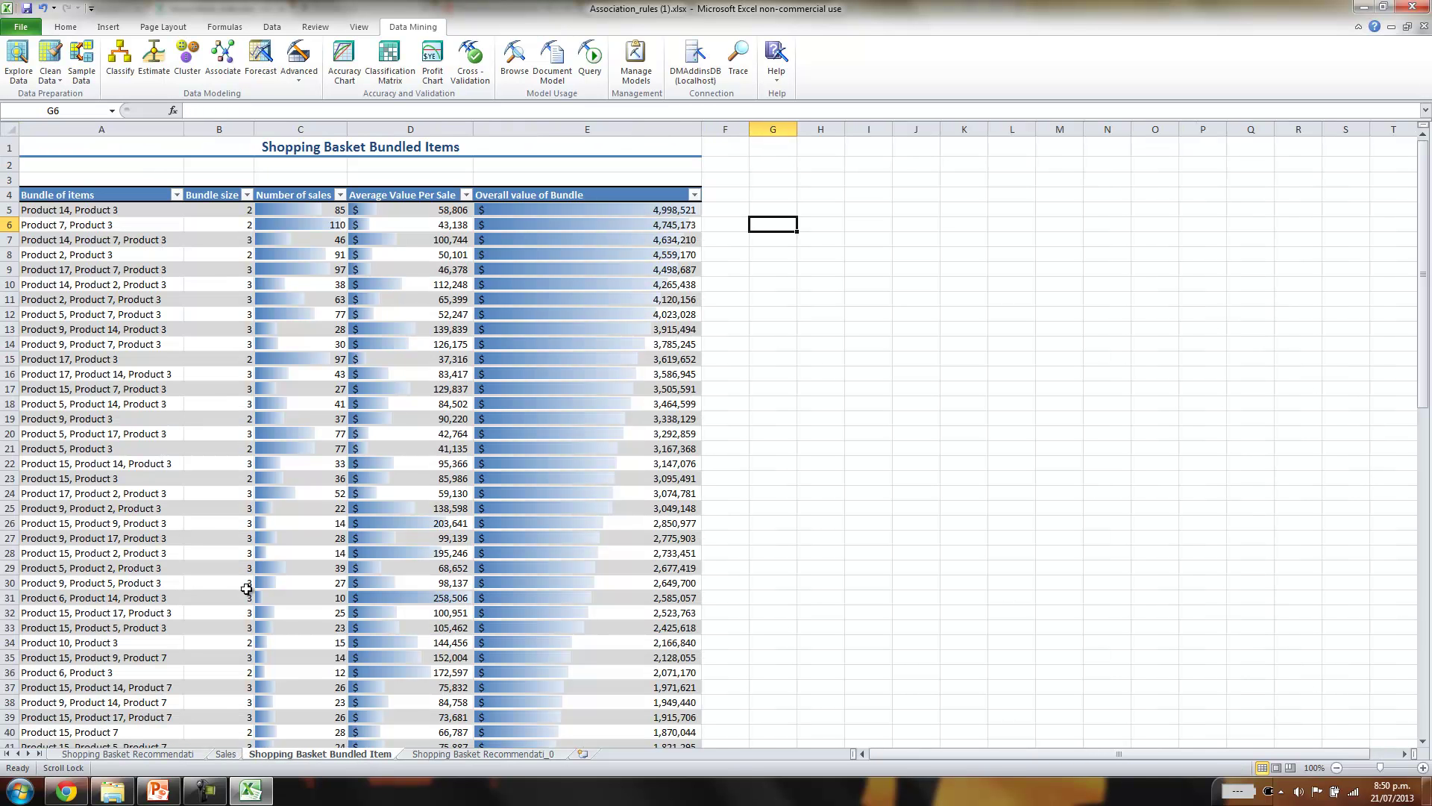
click(64, 211)
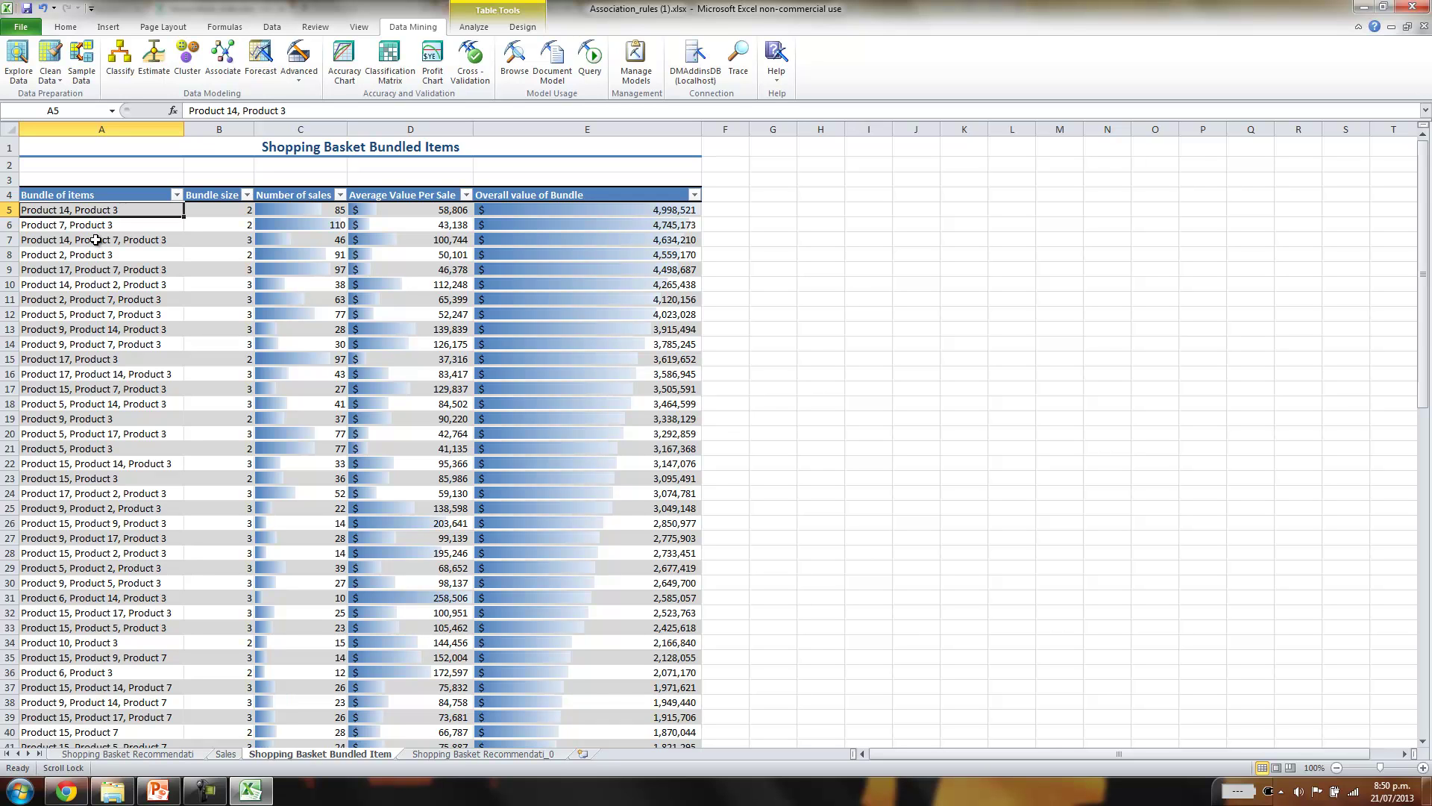
click(65, 223)
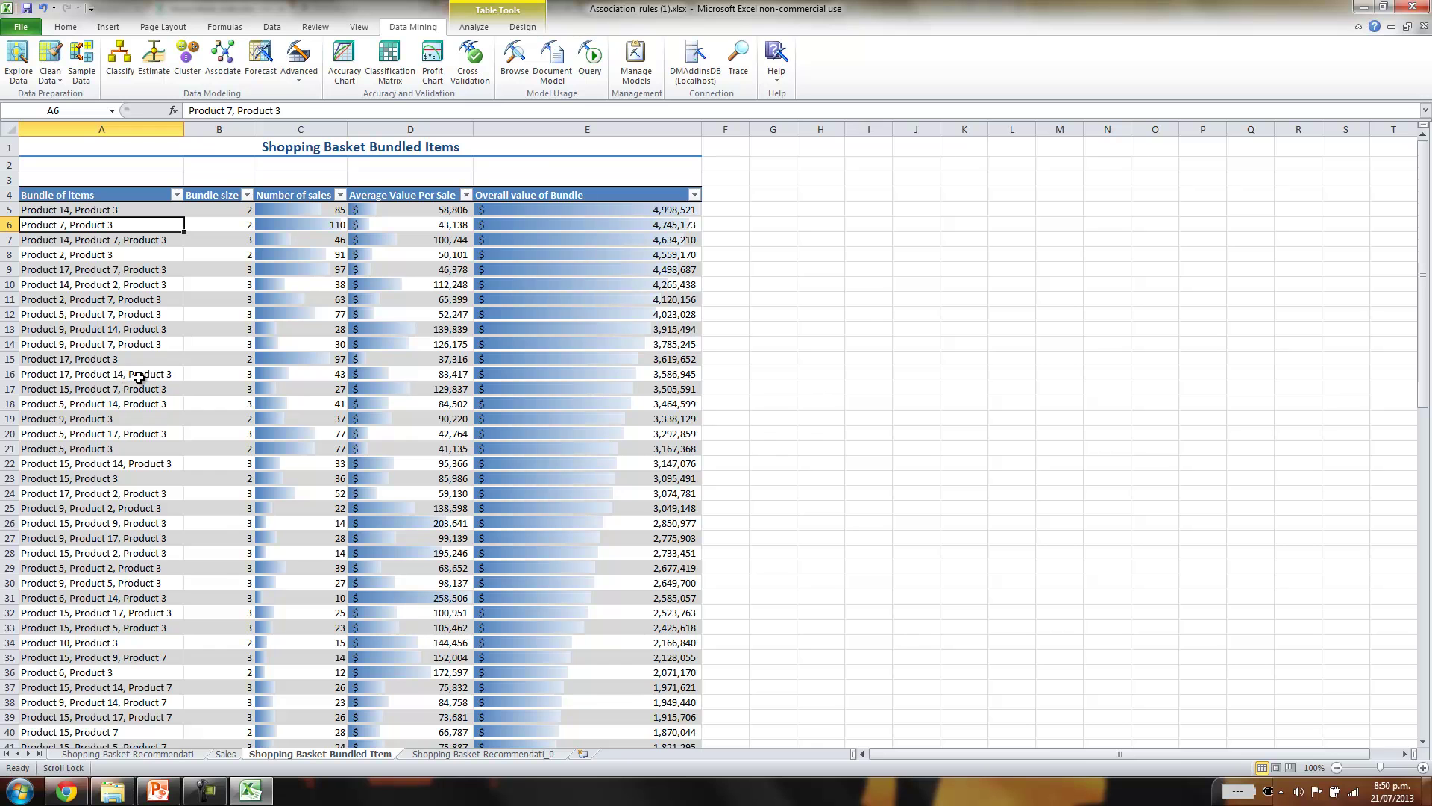
click(69, 795)
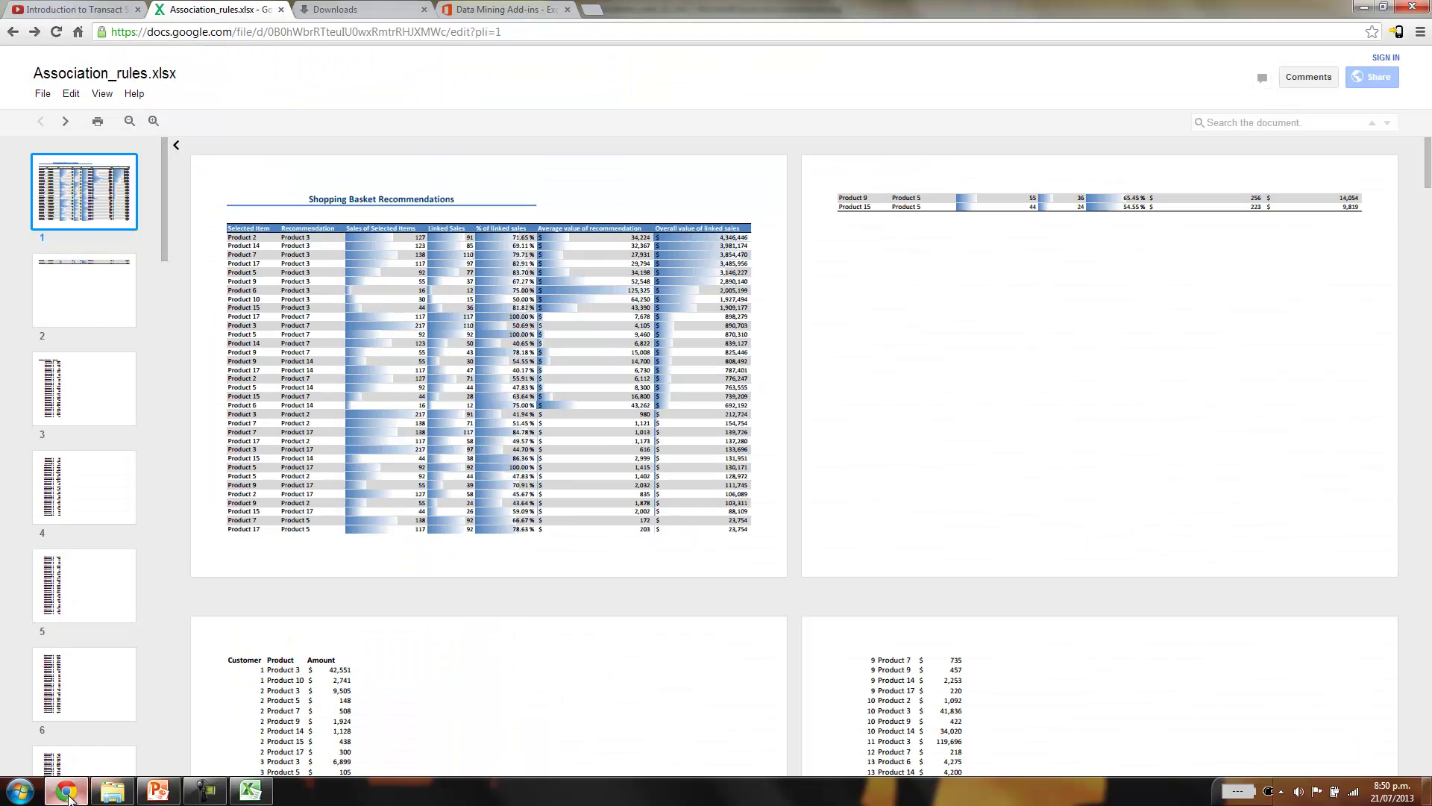
click(83, 11)
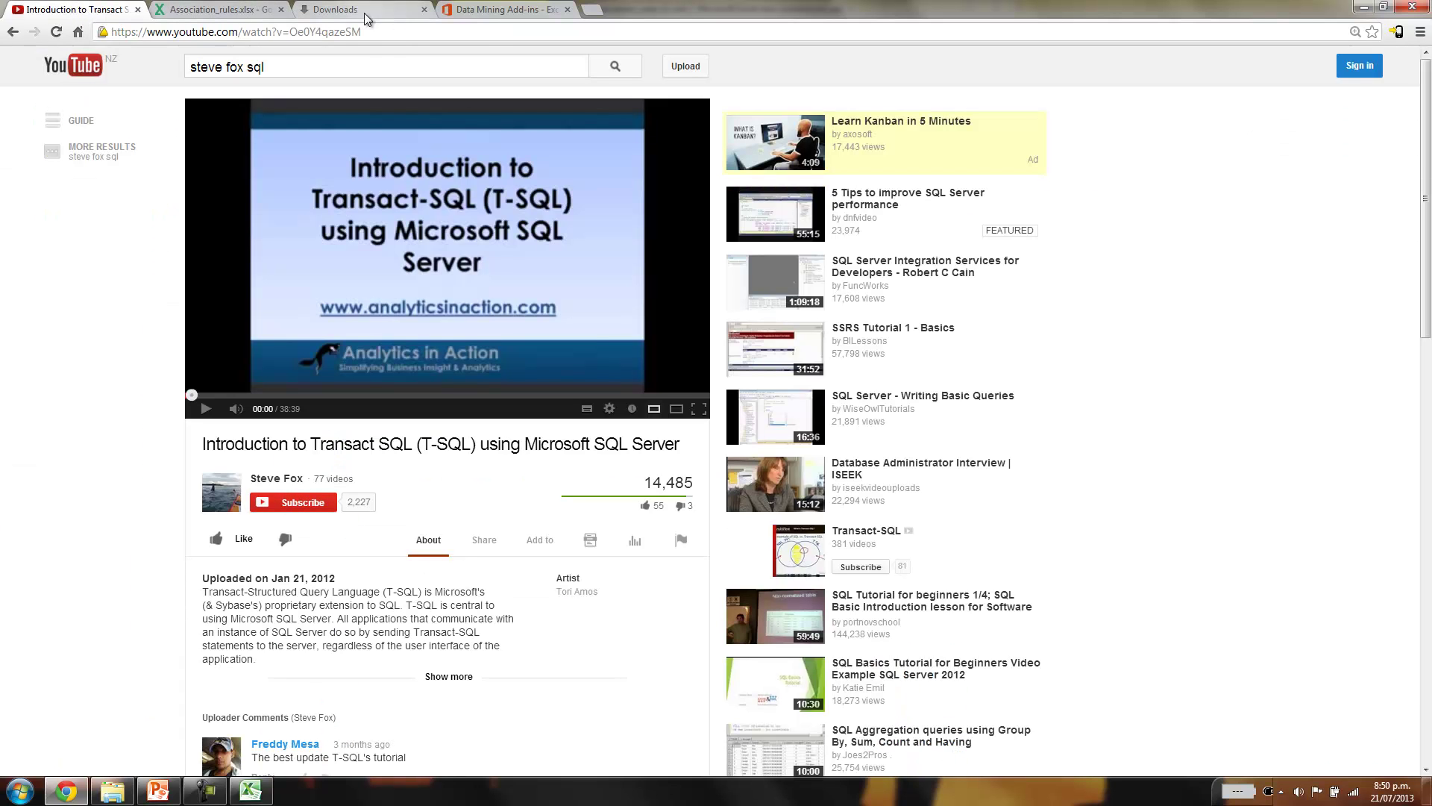
click(585, 12)
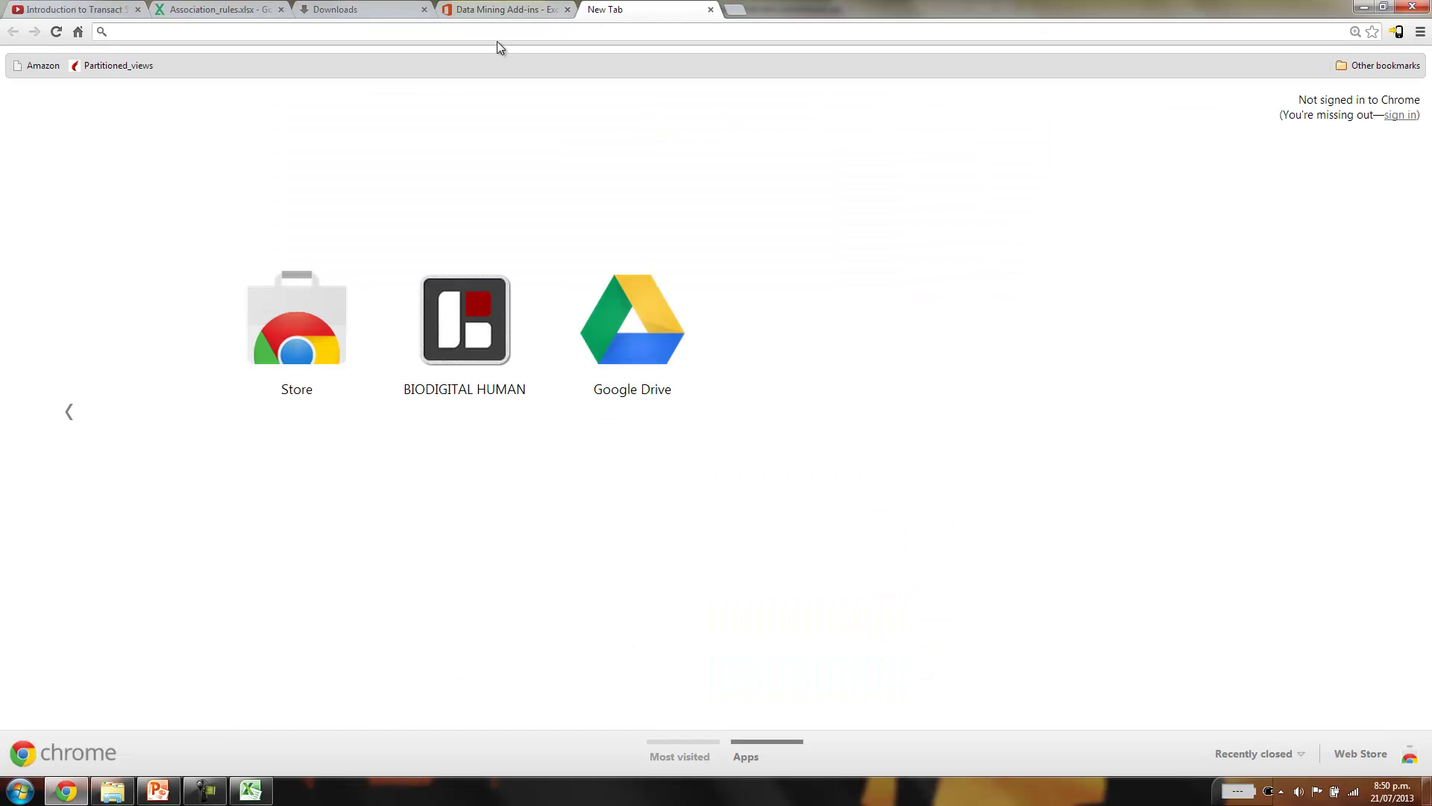
text(www)
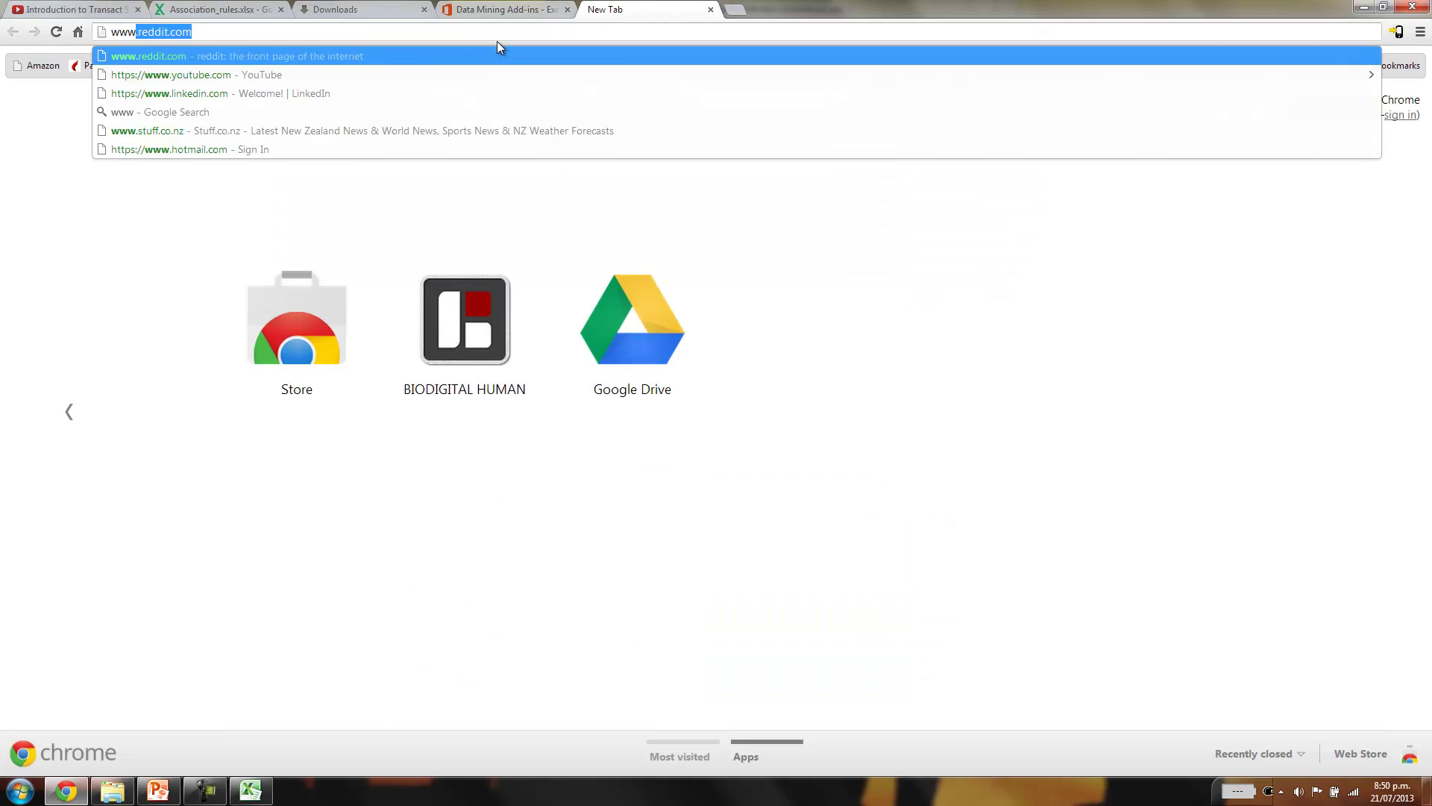
text(.an)
key(Return)
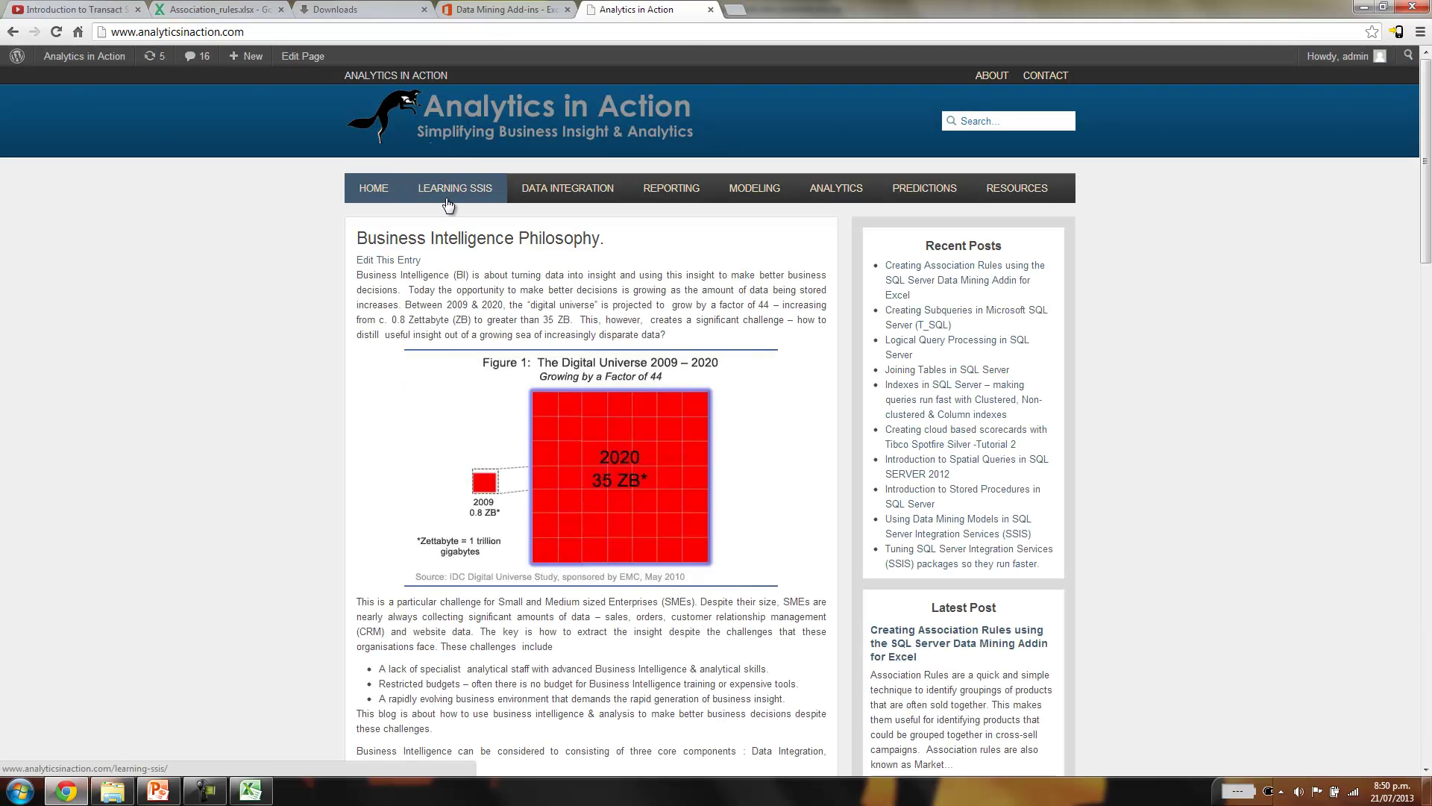
click(843, 191)
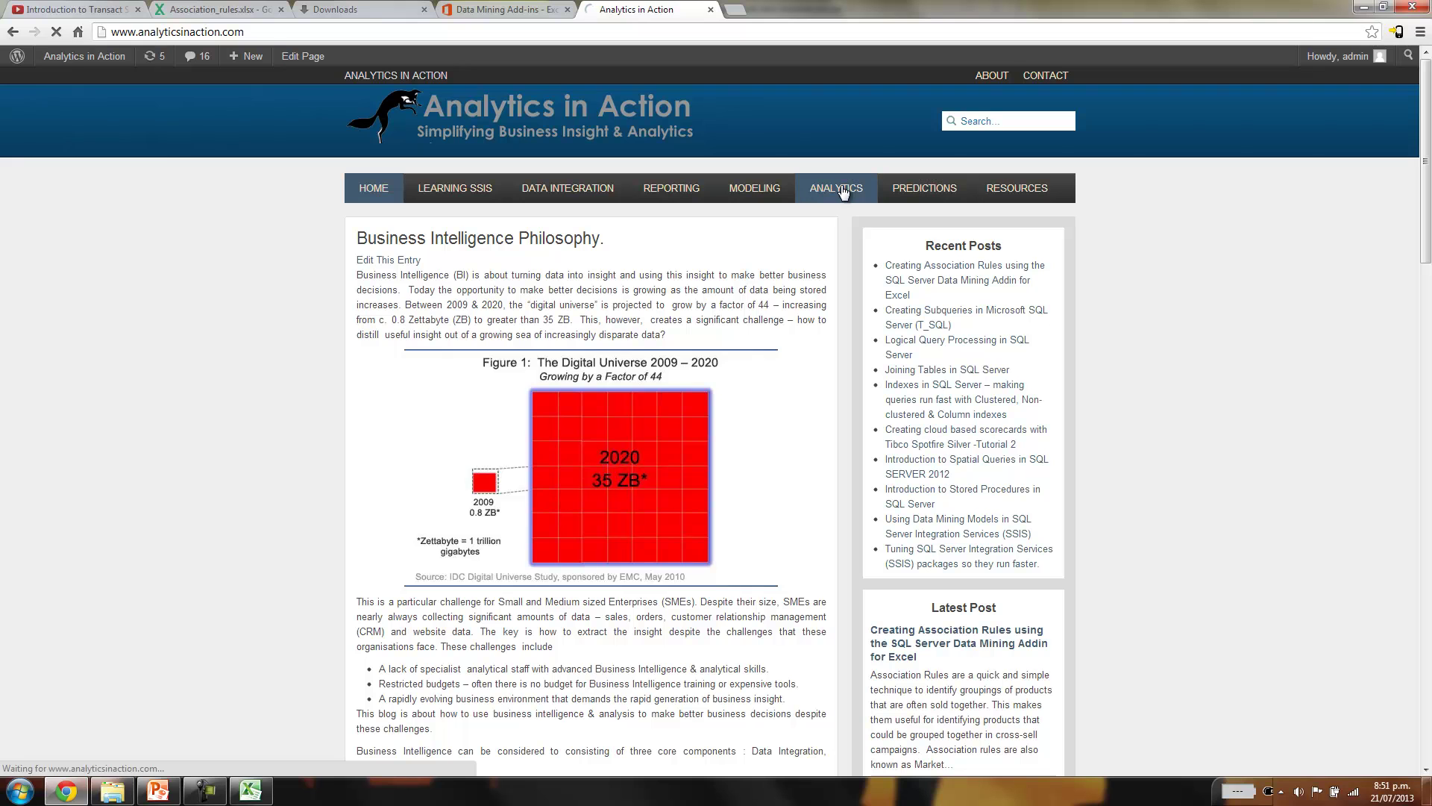